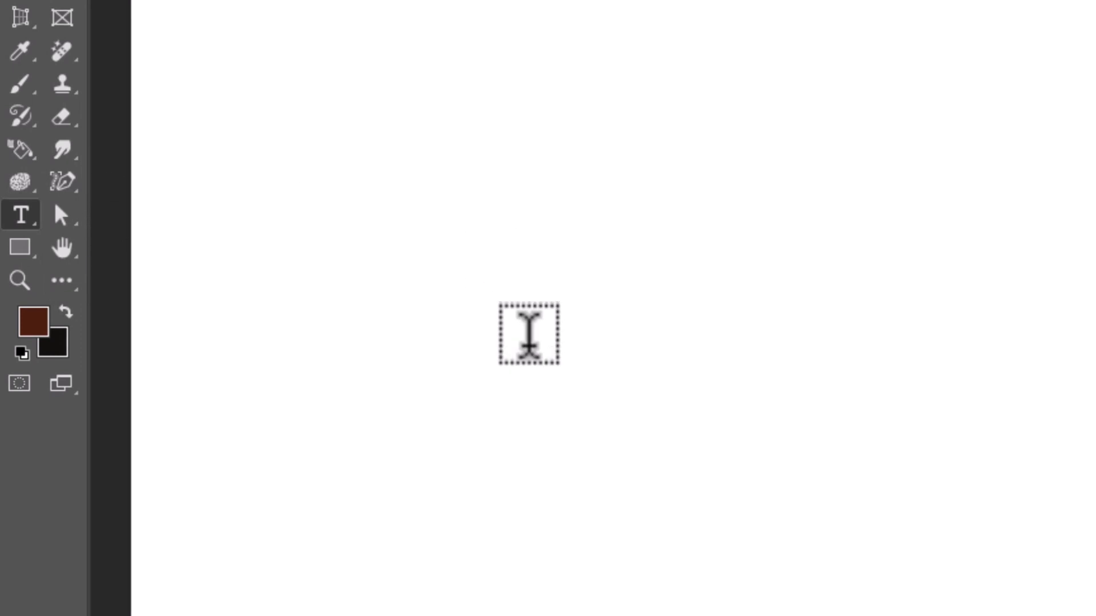
- Add the letter W as text on the blank canvas and stretch it to about 452 by 593 px
left_click(526, 333)
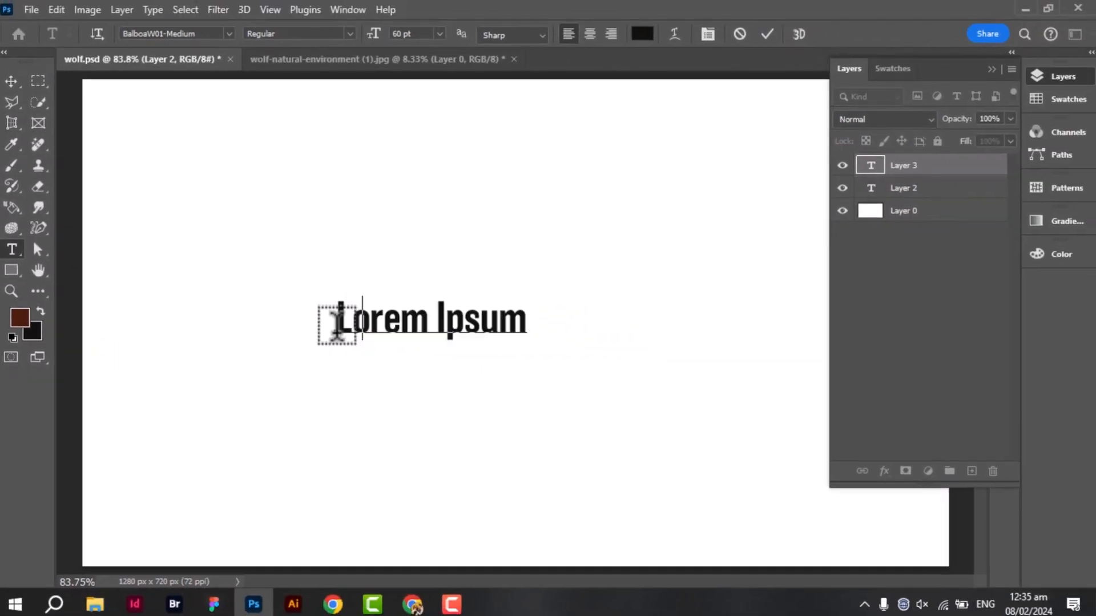
type("W")
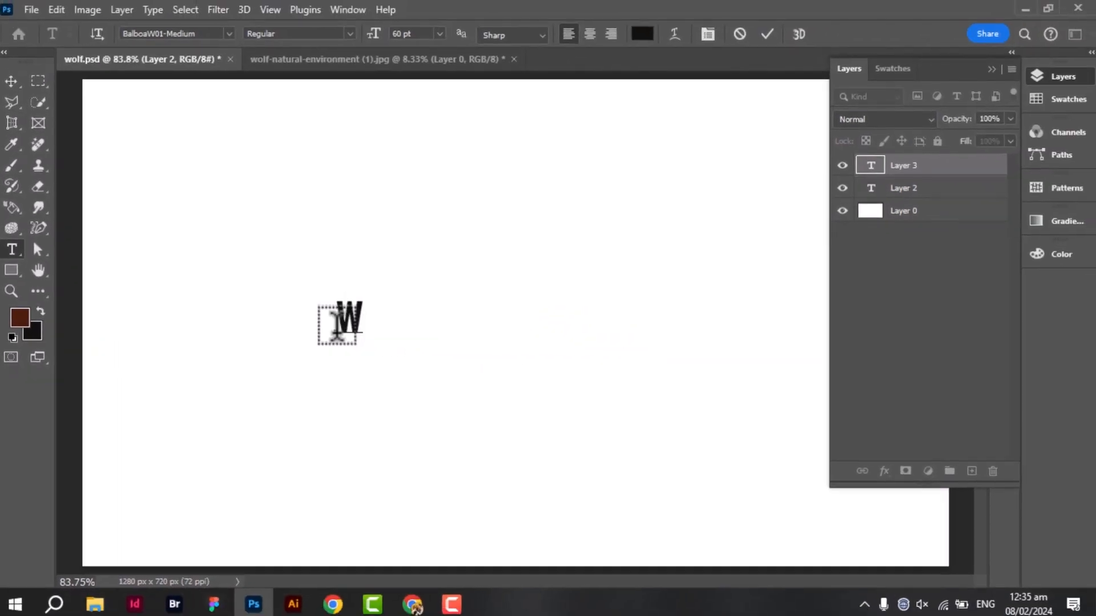
left_click(12, 82)
key("ctrl+t")
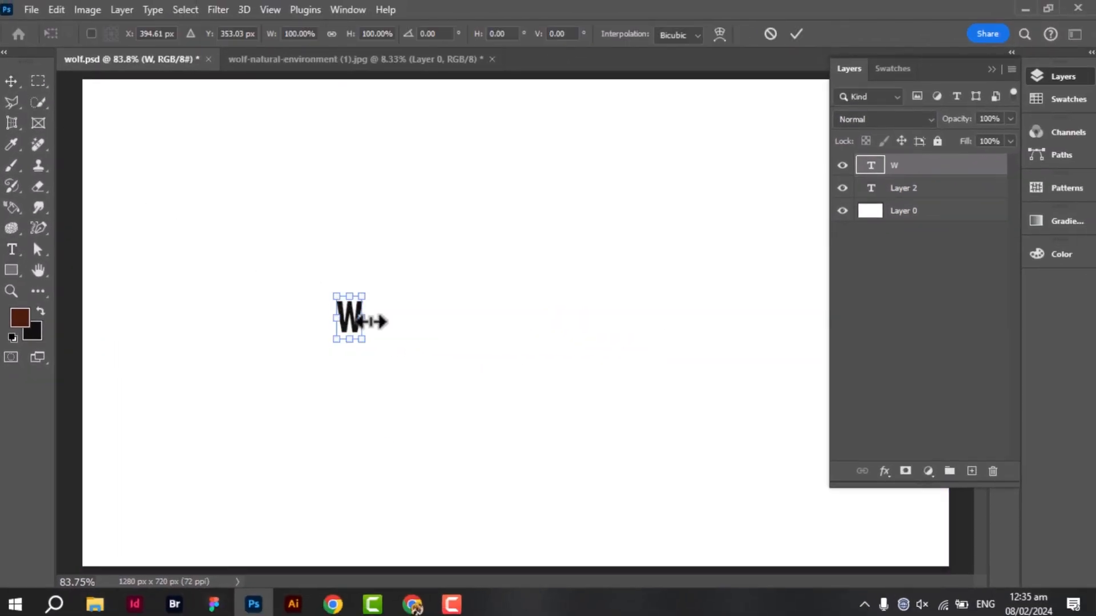
left_click_drag(363, 342, 557, 469)
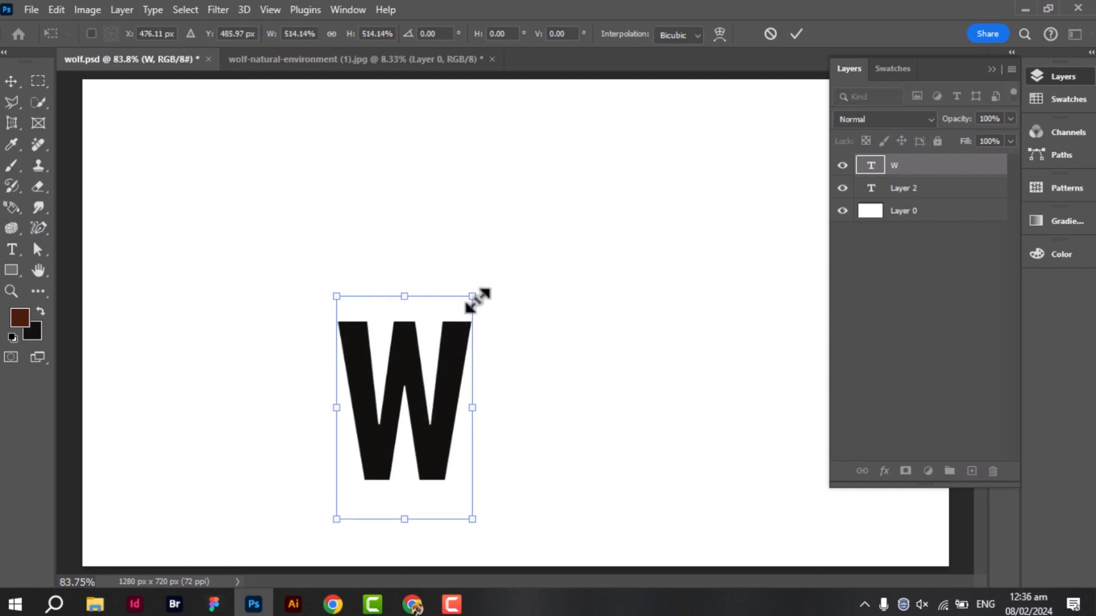
left_click_drag(474, 293, 645, 119)
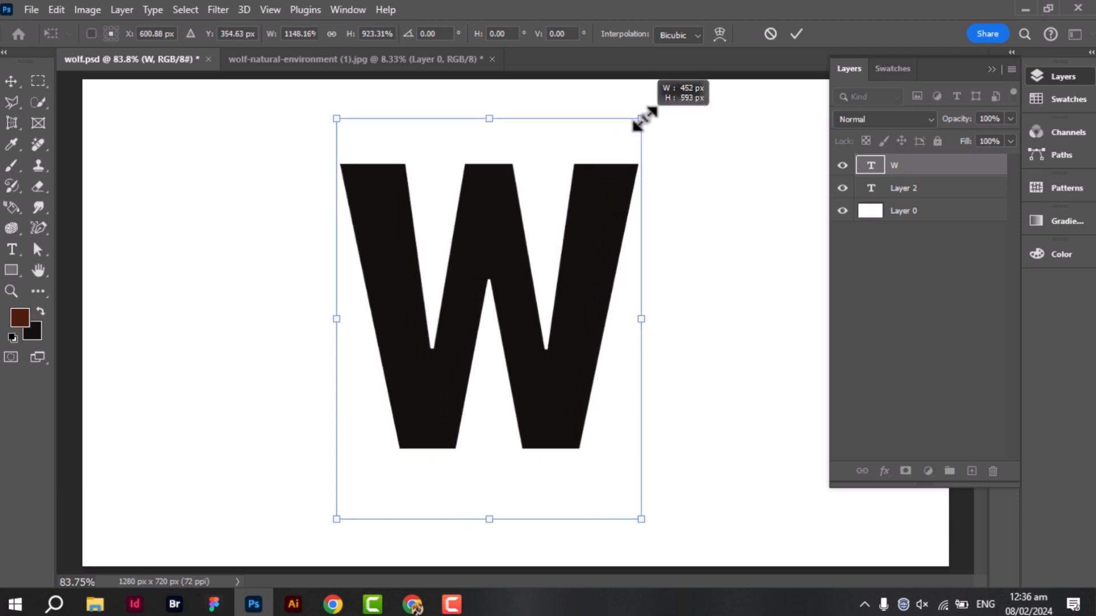
key("Return")
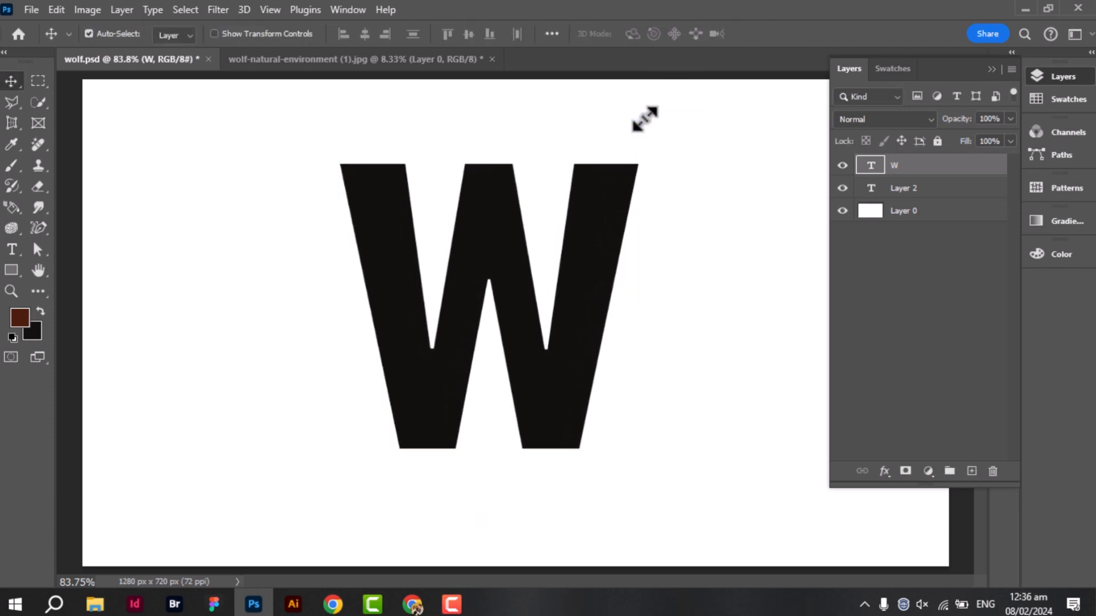
- Copy the wolf photo from its own document into wolf.psd and scale it down to about 9%
left_click(410, 61)
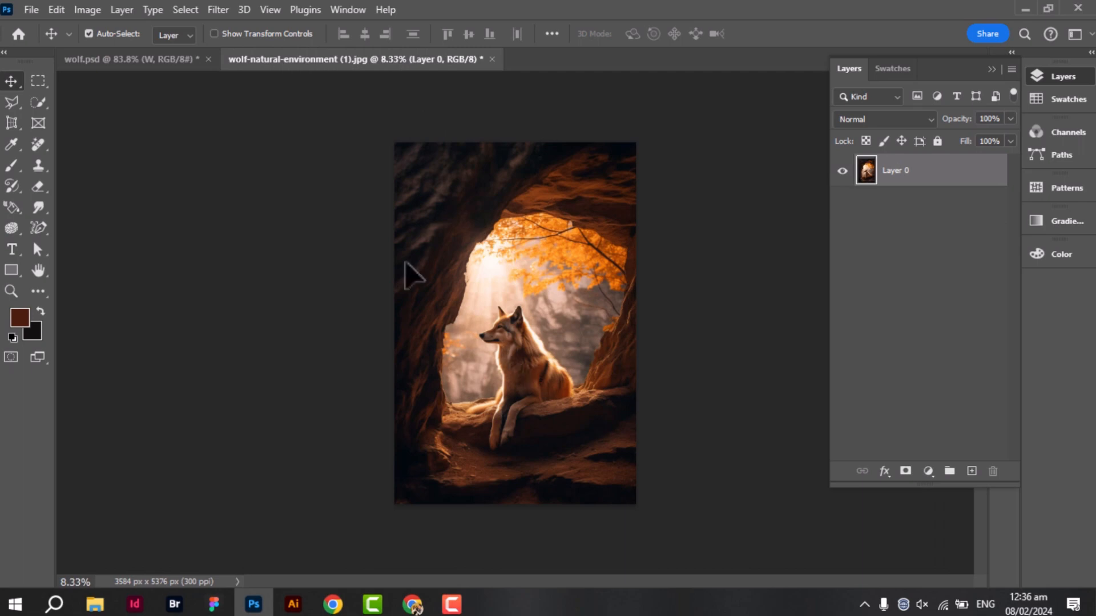
left_click_drag(413, 276, 492, 305)
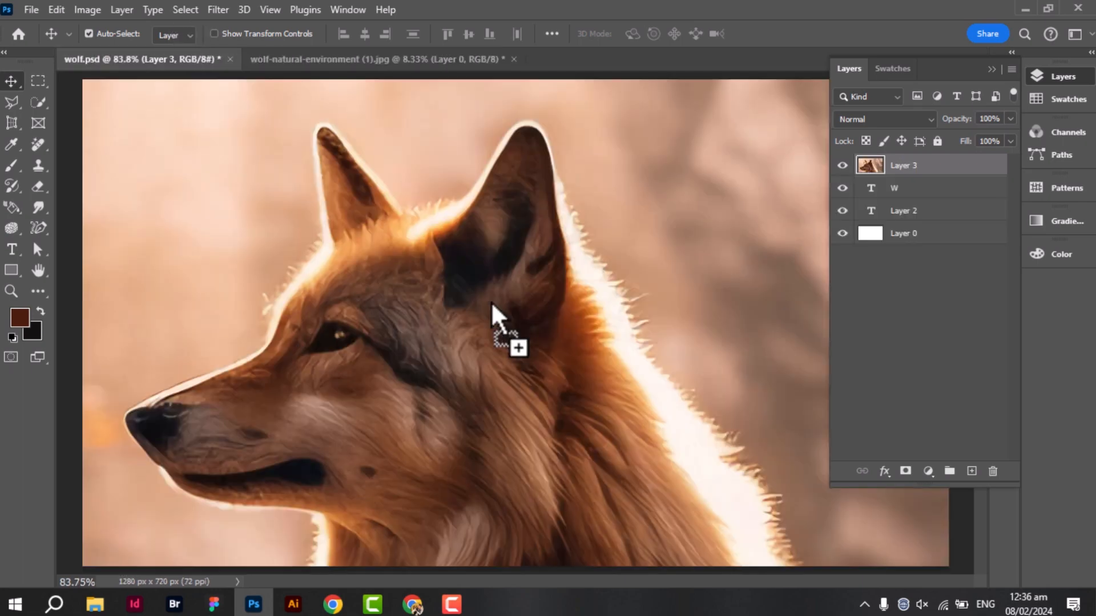
key("ctrl+minus")
key("ctrl+minus")
key("ctrl+minus")
key("ctrl+minus")
key("ctrl+minus")
key("ctrl+minus")
key("ctrl+minus")
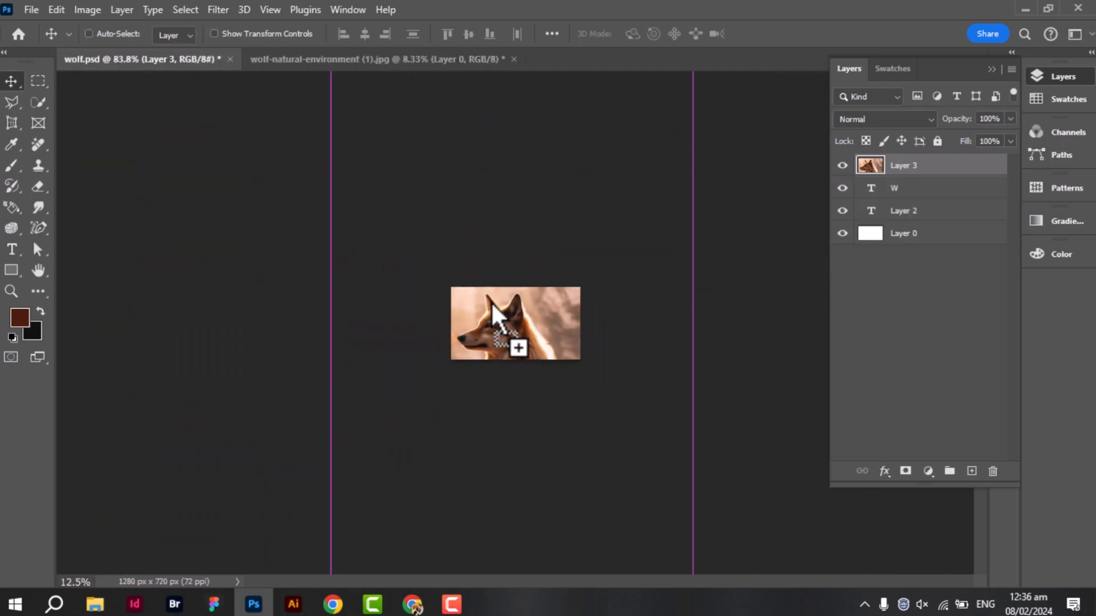
key("ctrl+t")
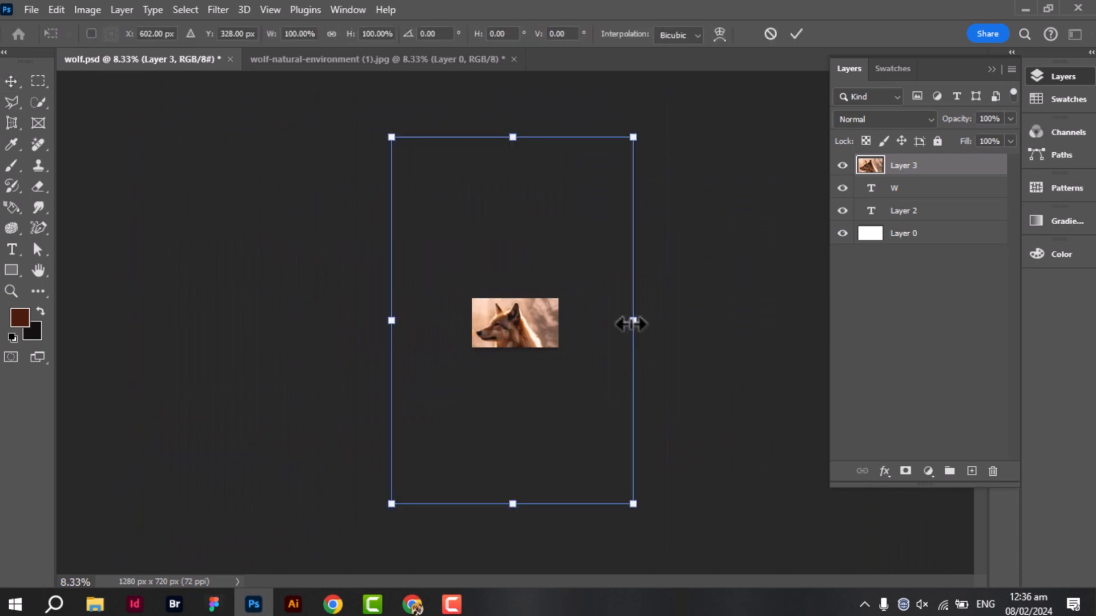
left_click_drag(632, 323, 502, 325)
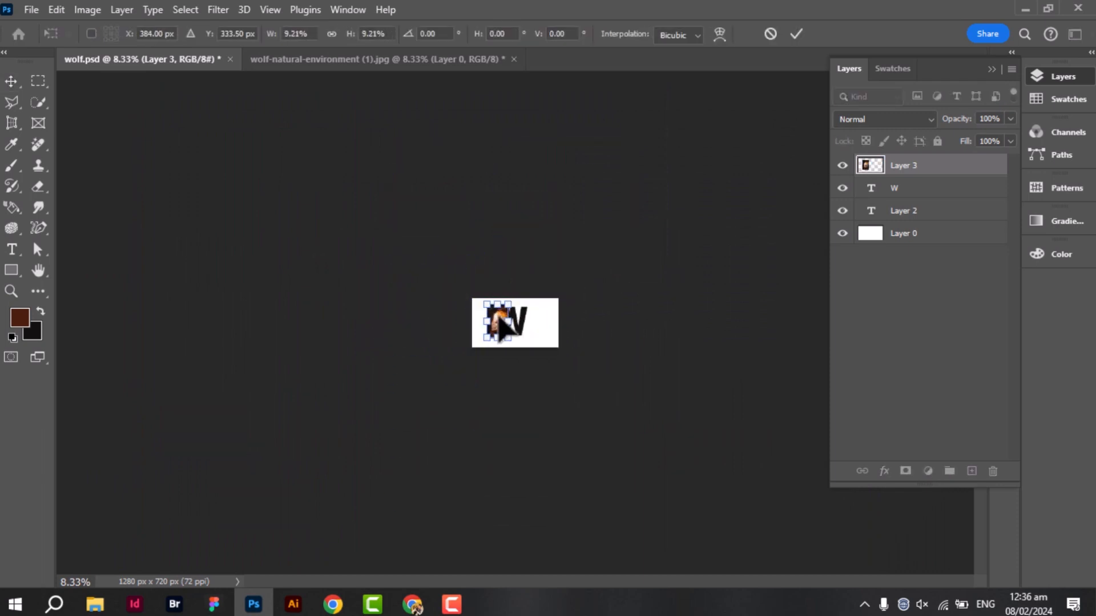
- Lower the wolf photo layer's opacity to 81%
key("ctrl+0")
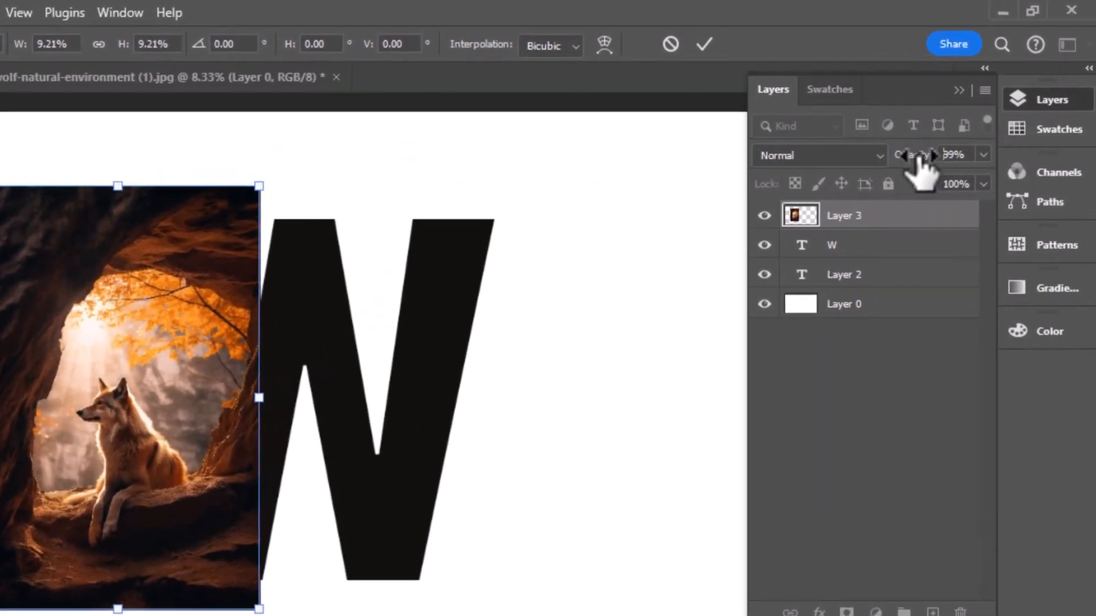
left_click_drag(950, 117, 949, 124)
left_click_drag(904, 157, 902, 157)
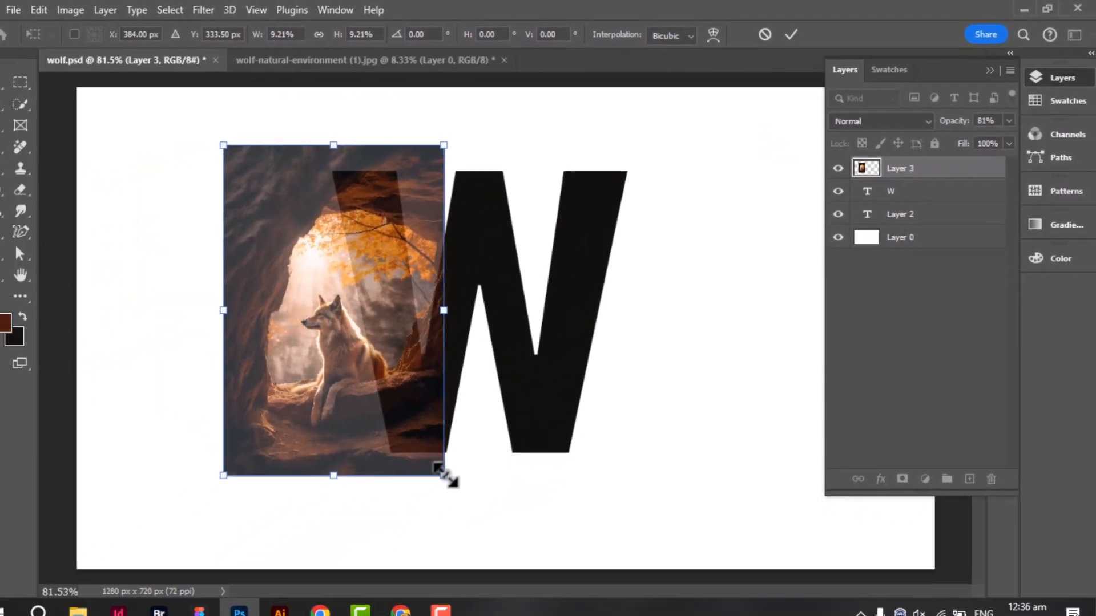
- Enlarge the wolf photo to about 17% and position it so it covers the whole letter W
left_click_drag(259, 609, 340, 615)
left_click_drag(515, 523, 529, 539)
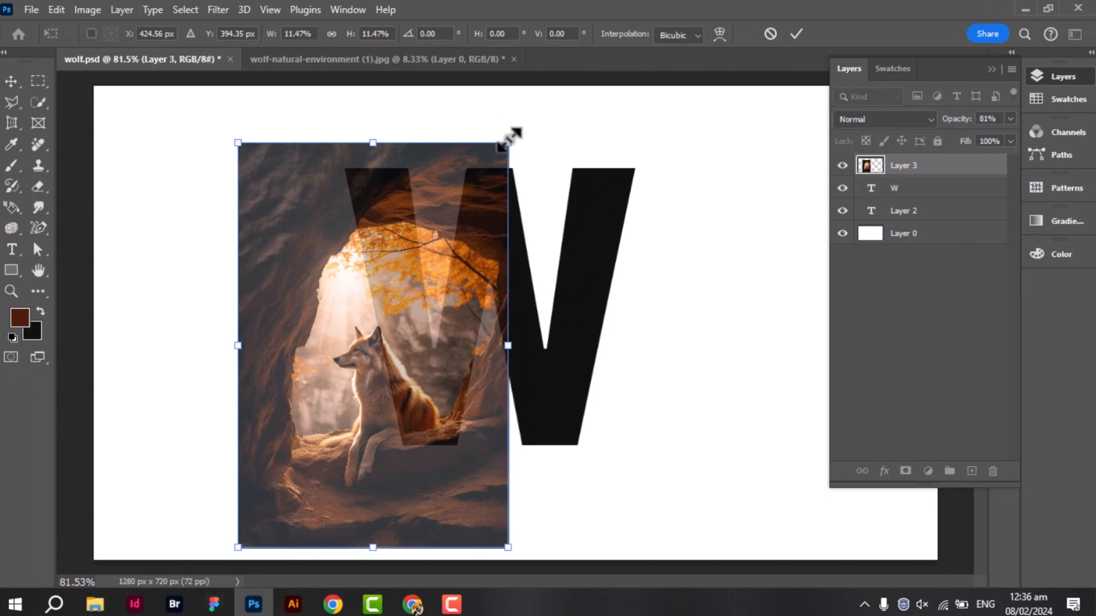
left_click_drag(529, 109, 558, 89)
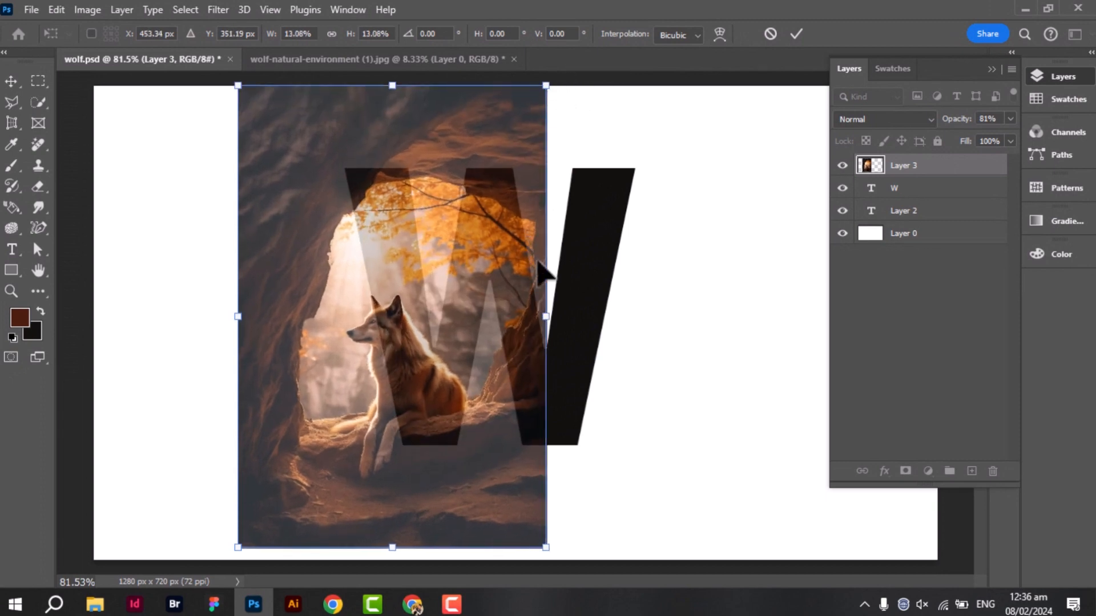
left_click_drag(517, 251, 530, 241)
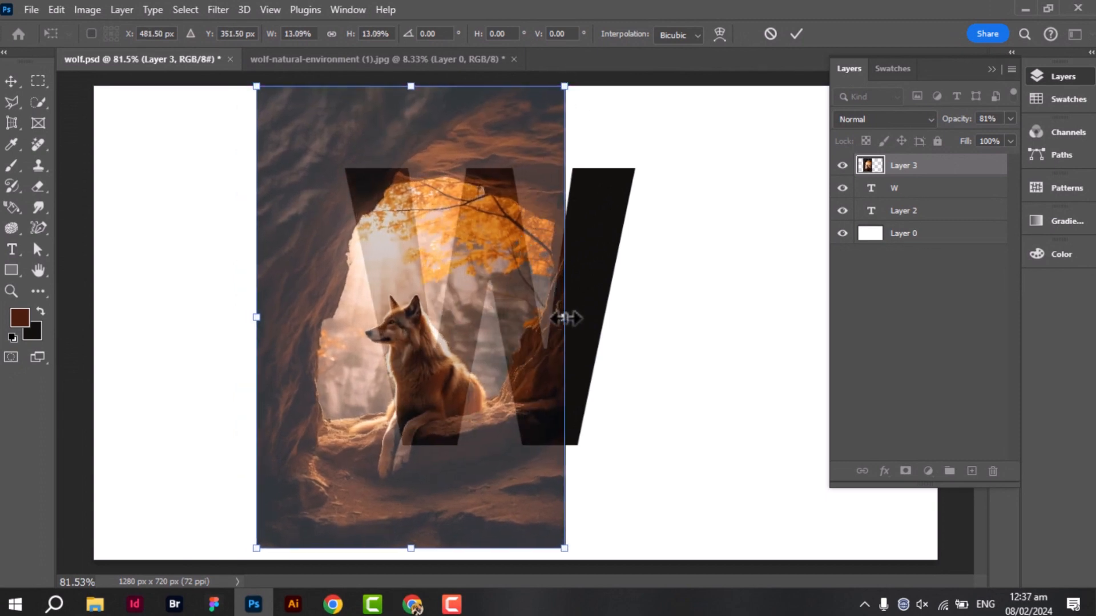
left_click_drag(565, 318, 643, 302)
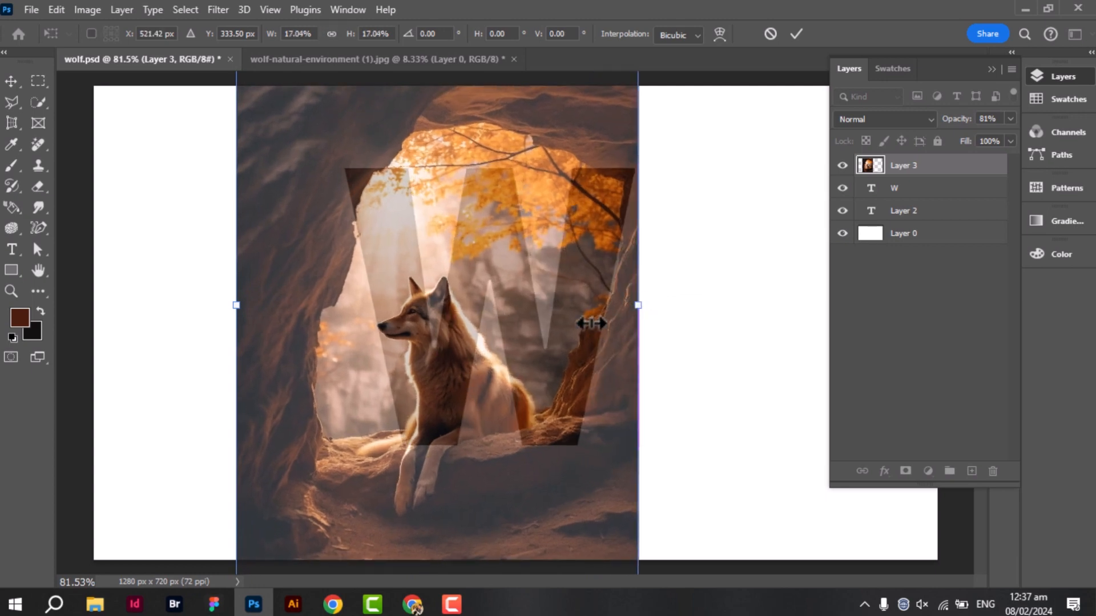
left_click_drag(583, 319, 564, 313)
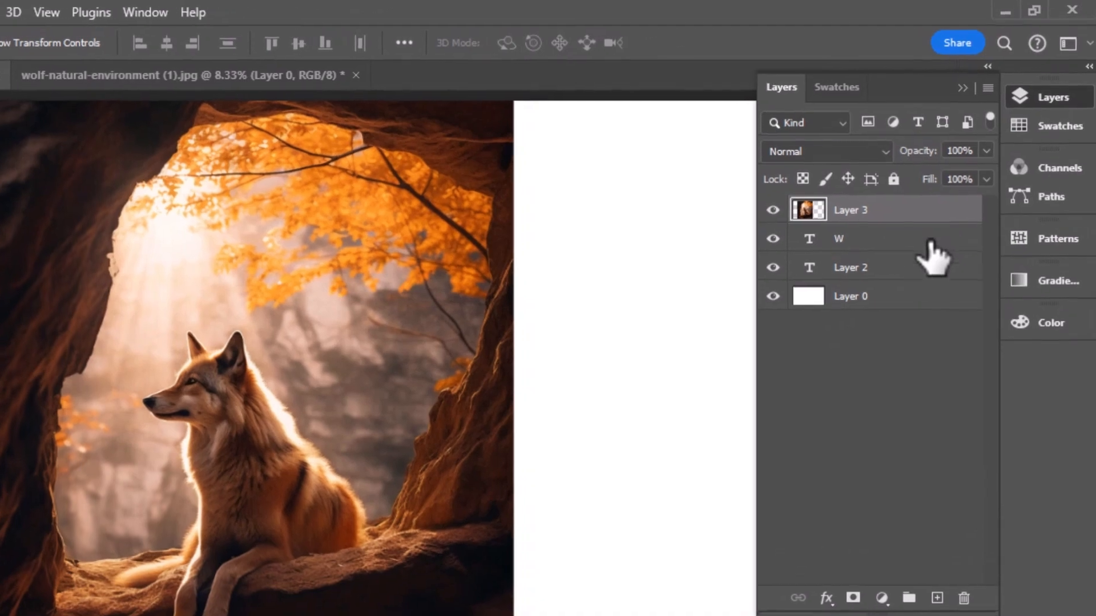
- Delete the empty text layer Layer 2 and duplicate the wolf photo layer Layer 3
left_click(953, 210)
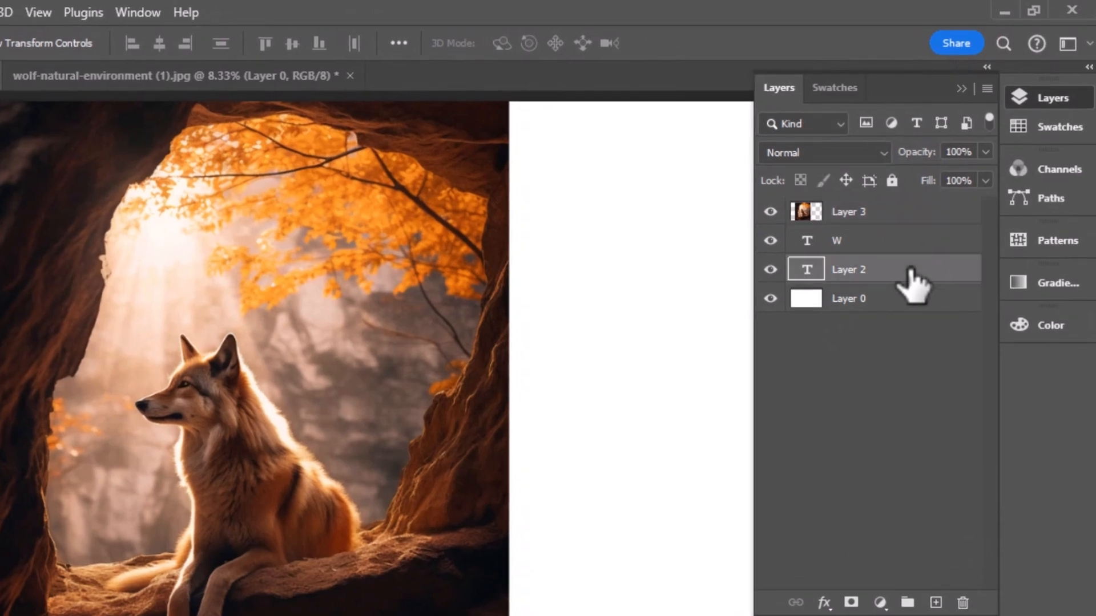
key("Delete")
left_click(892, 216)
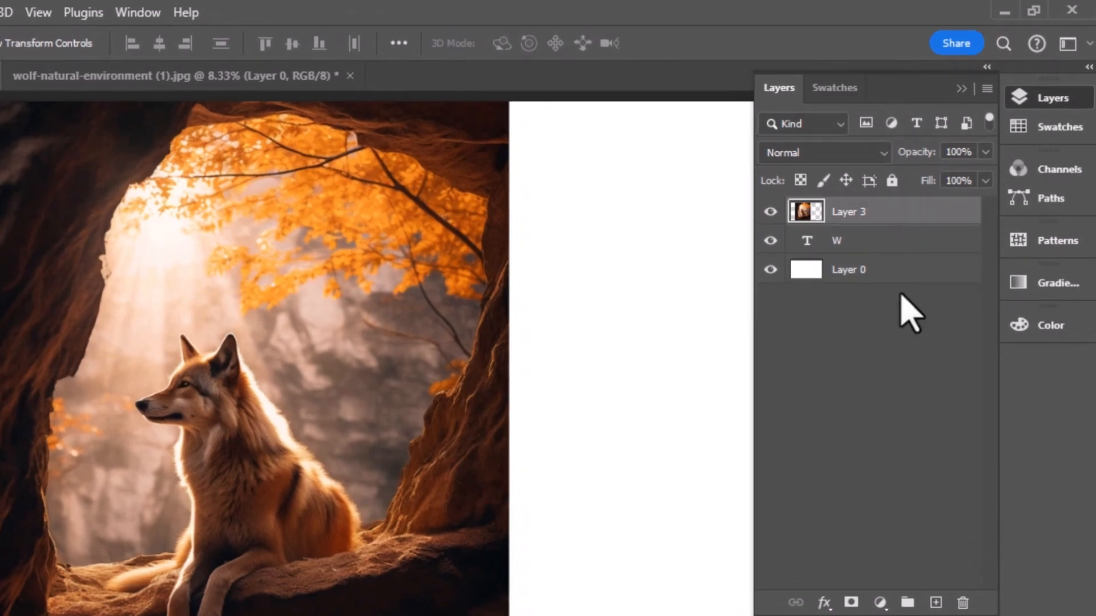
key("ctrl+j")
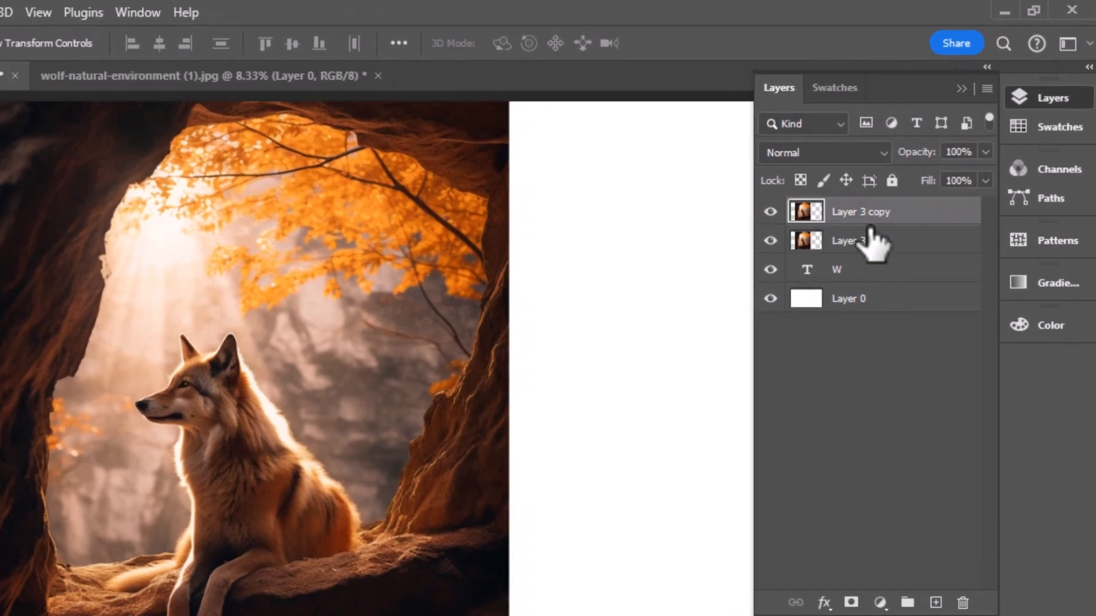
- Clip the lower wolf photo layer to the W text layer, checking it with the upper copy temporarily hidden
left_click(871, 242)
left_click(988, 89)
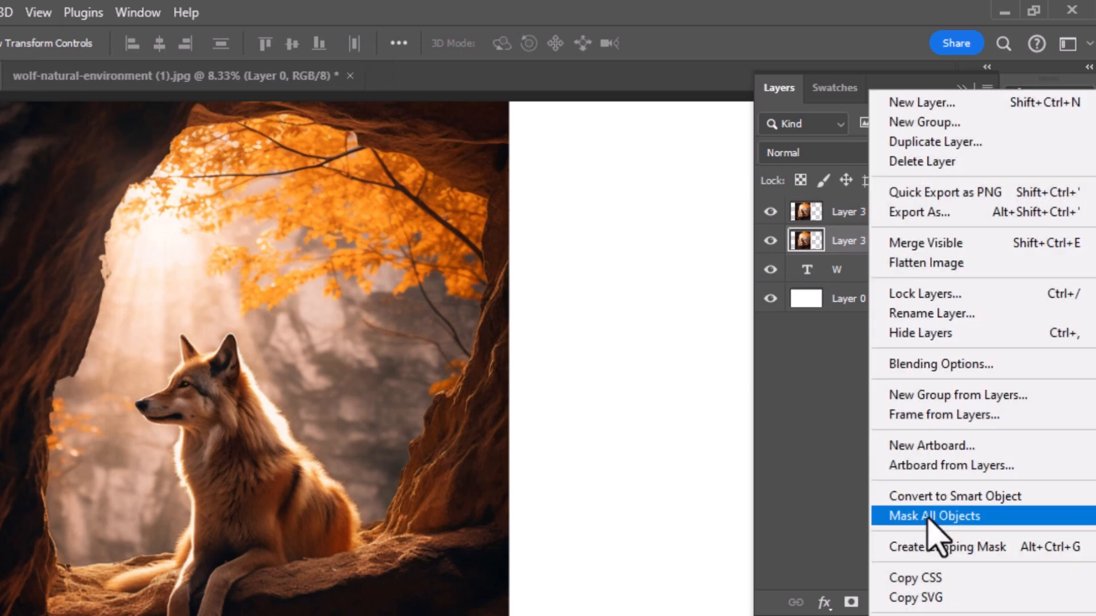
left_click(930, 545)
left_click(771, 212)
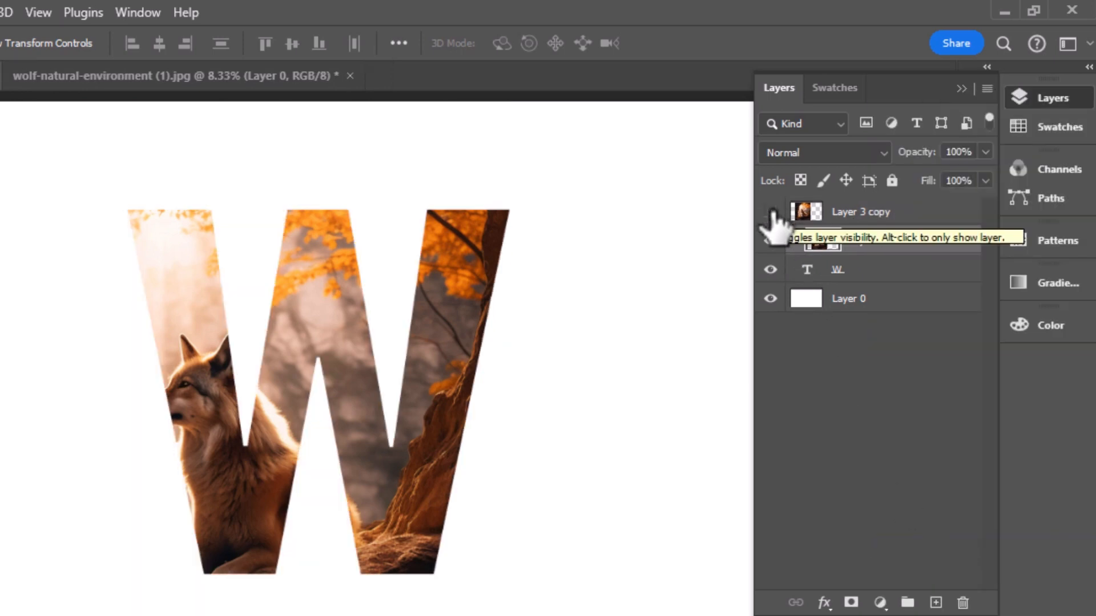
left_click(772, 212)
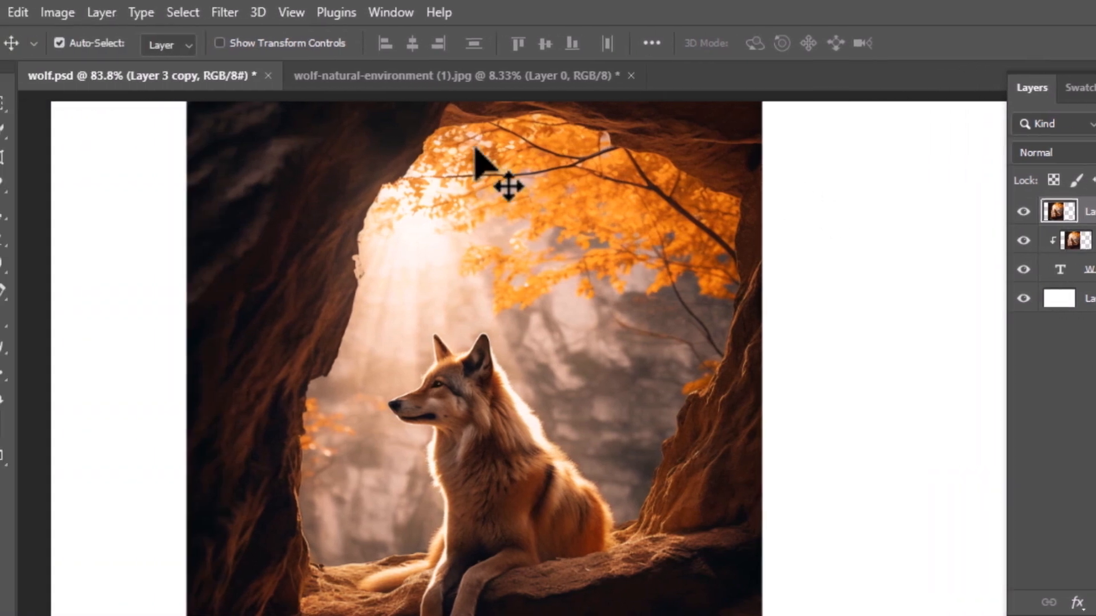
- Select the wolf automatically as the subject on the Layer 3 copy layer
left_click(238, 12)
left_click(268, 219)
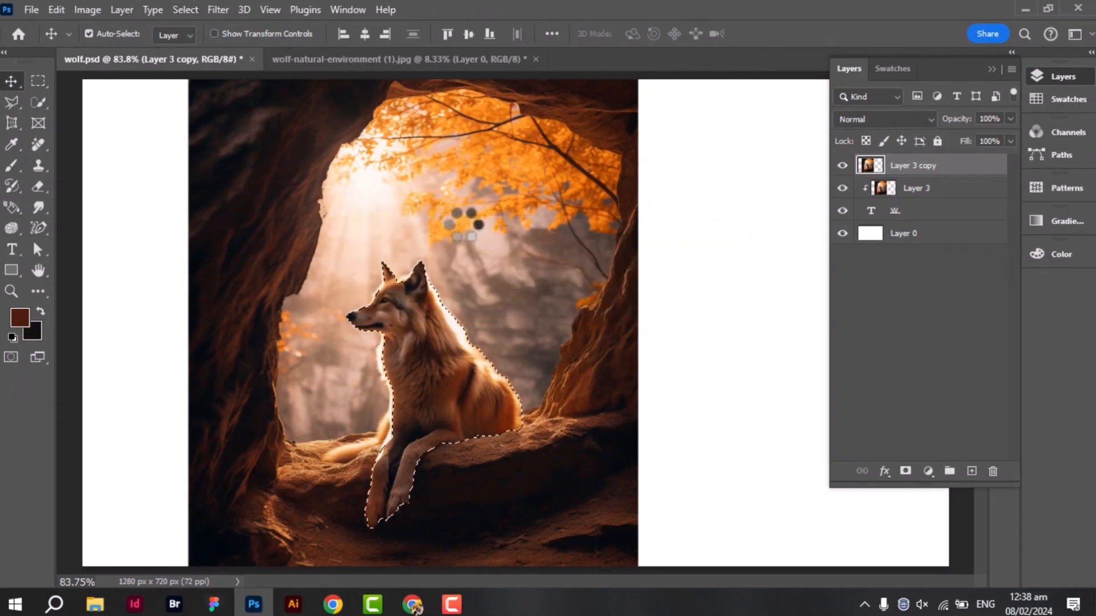
- Subtract the gap between the wolf's front legs from the selection with the Polygonal Lasso tool
scroll(464, 222, "up", 2)
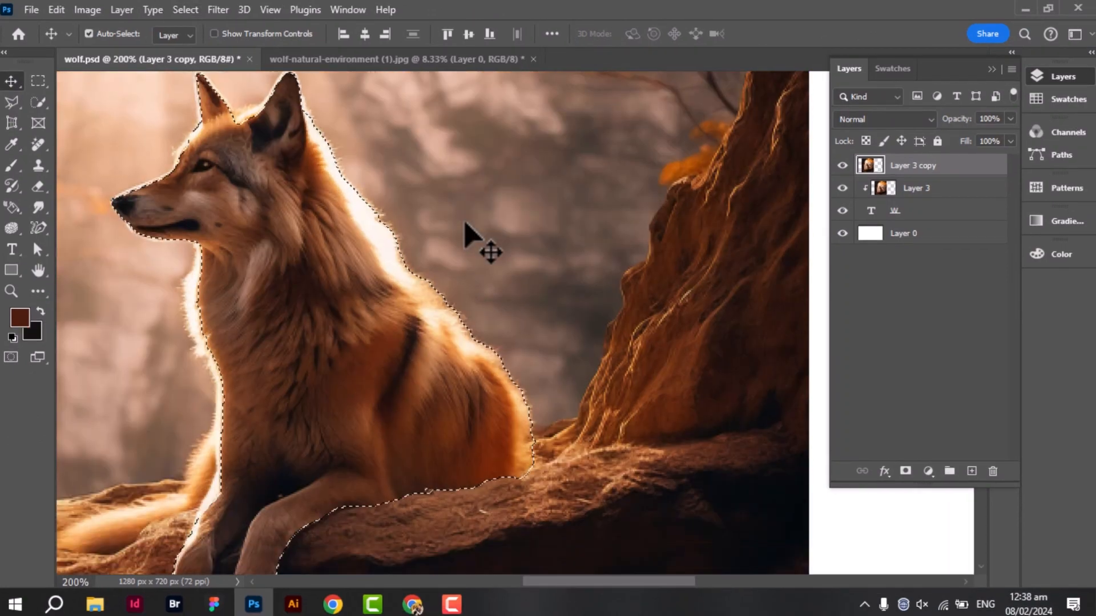
scroll(463, 222, "down", 4)
scroll(464, 222, "right", 3)
scroll(464, 222, "left", 4)
scroll(463, 222, "down", 2)
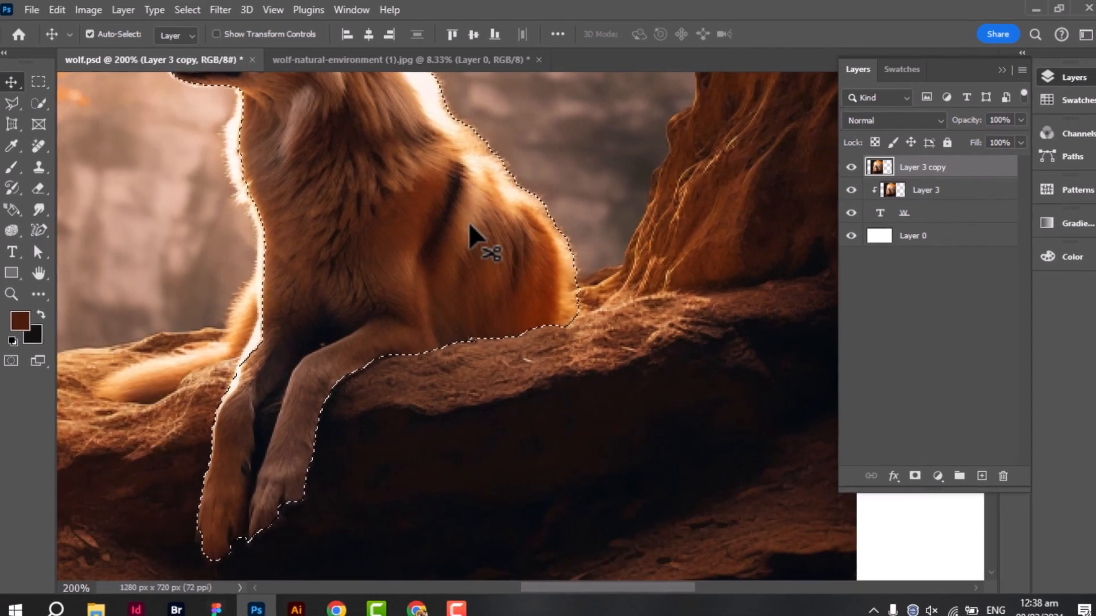
left_click(12, 103)
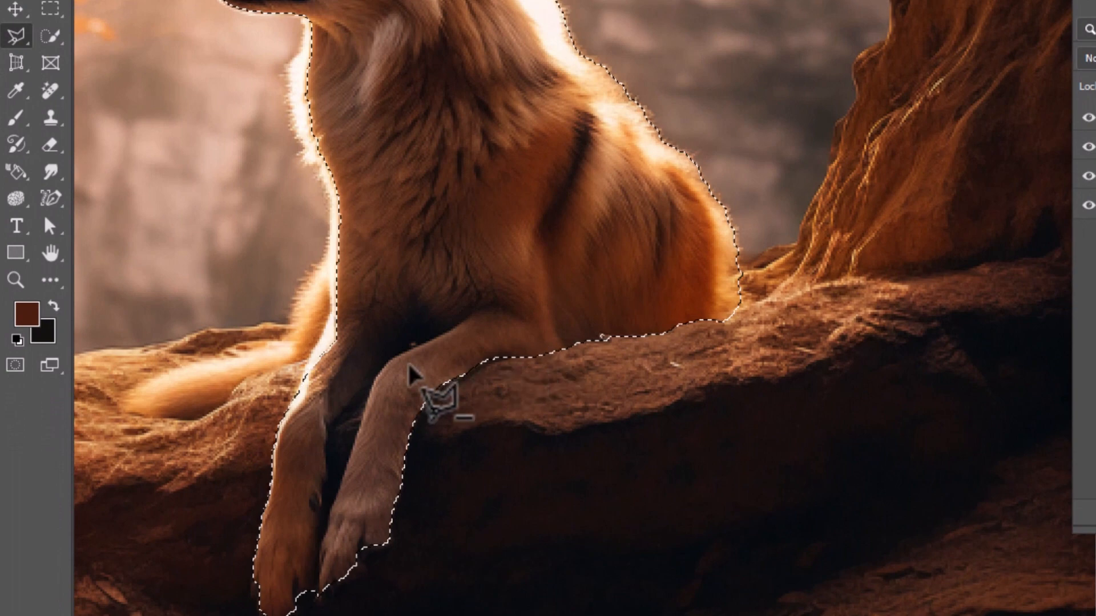
left_click(371, 383)
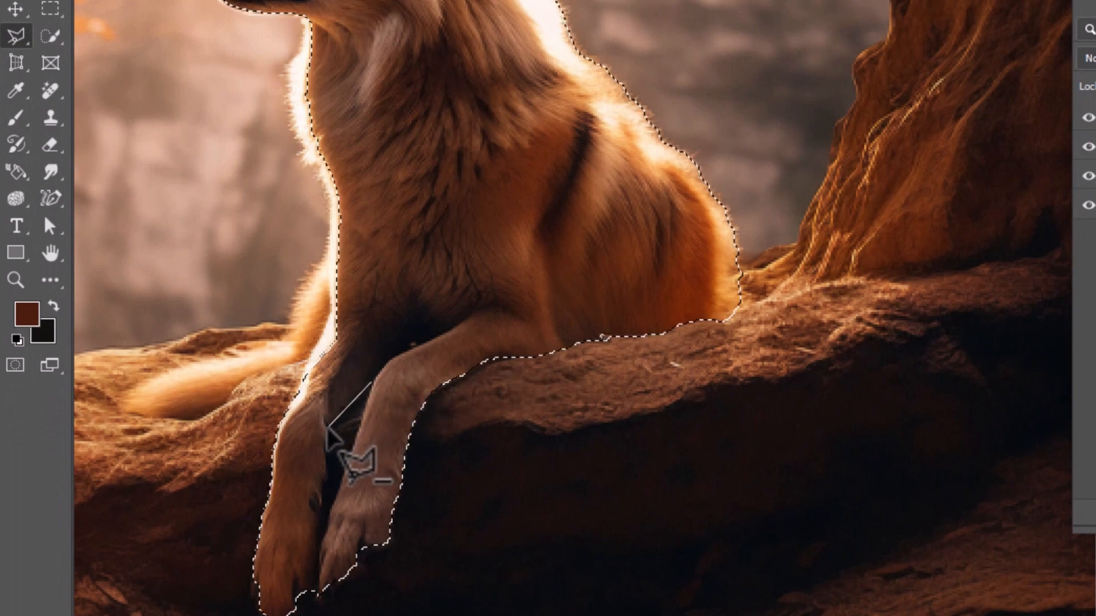
left_click(327, 428)
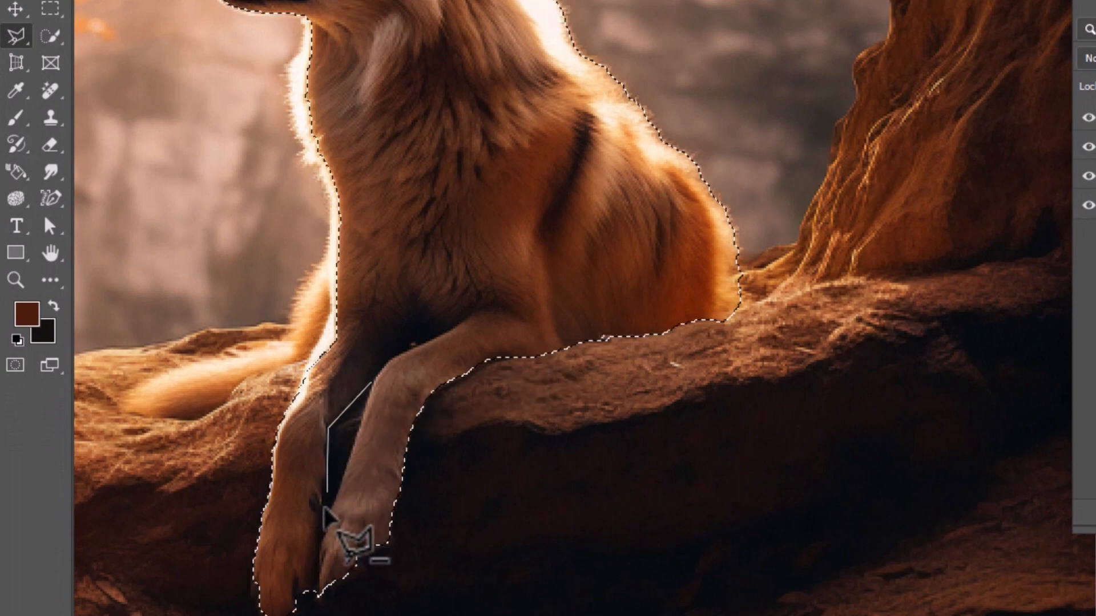
left_click(321, 543)
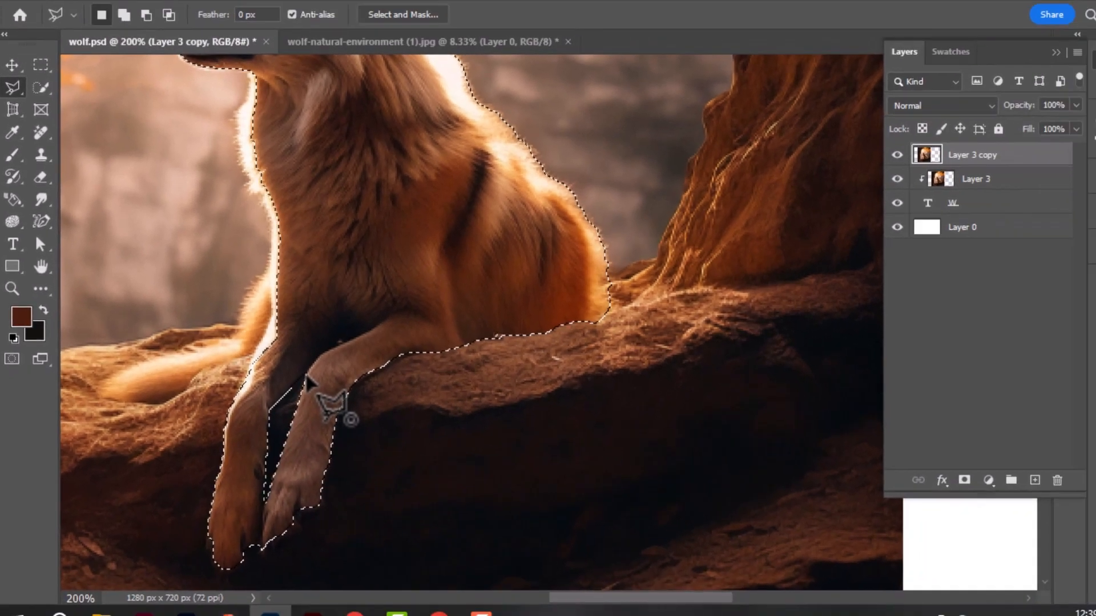
left_click(371, 384)
- Add a layer mask to Layer 3 copy from the wolf selection
key("ctrl+0")
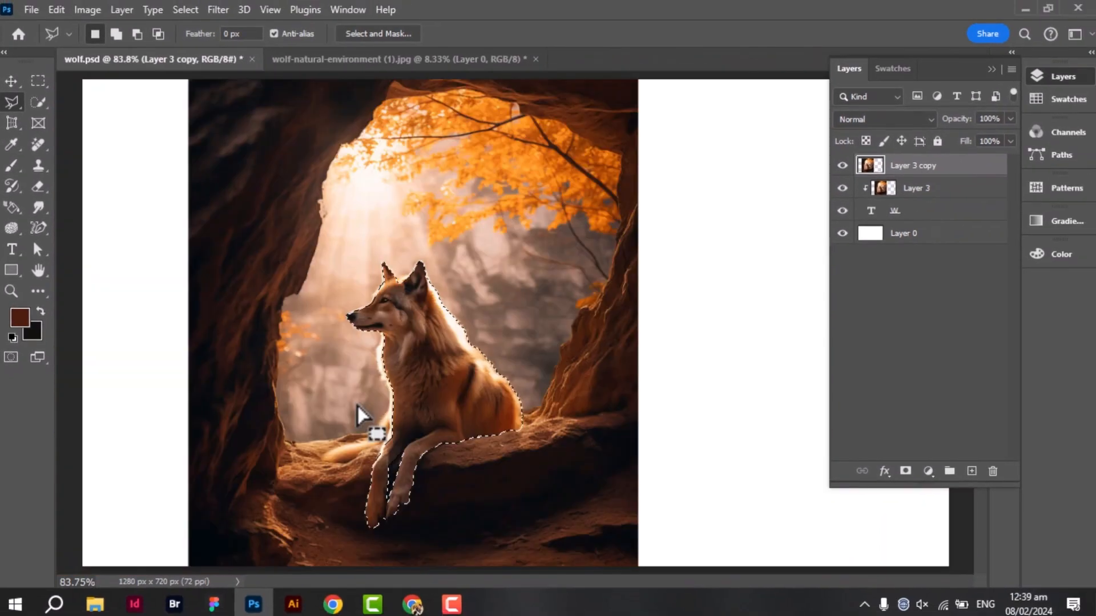
left_click(7, 80)
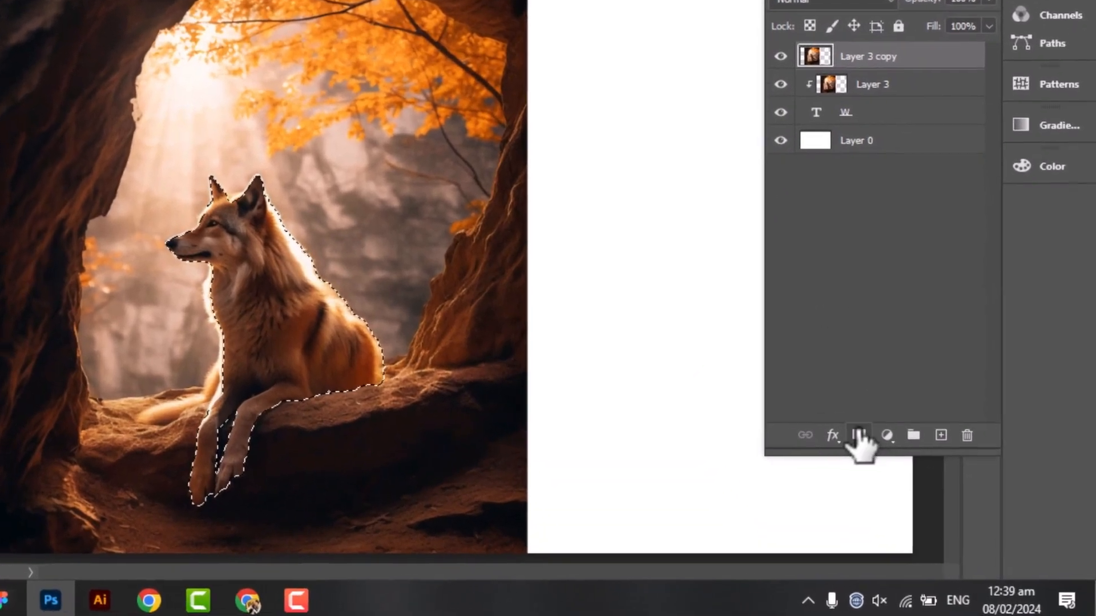
left_click(905, 471)
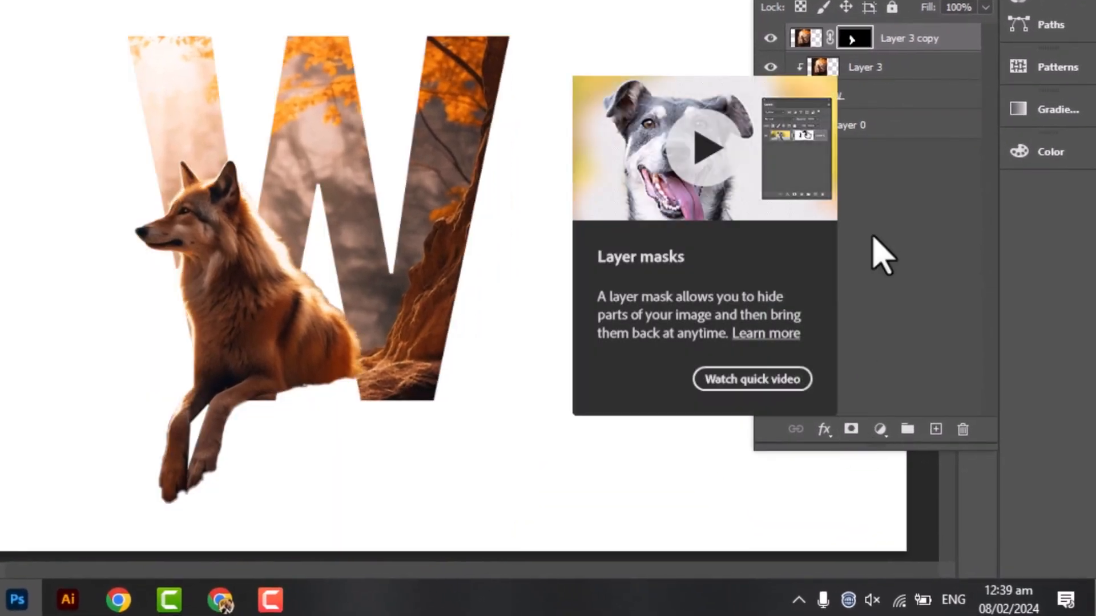
- Load the W text layer's outline as a selection and invert it to cover everything outside the letter
left_click(816, 97)
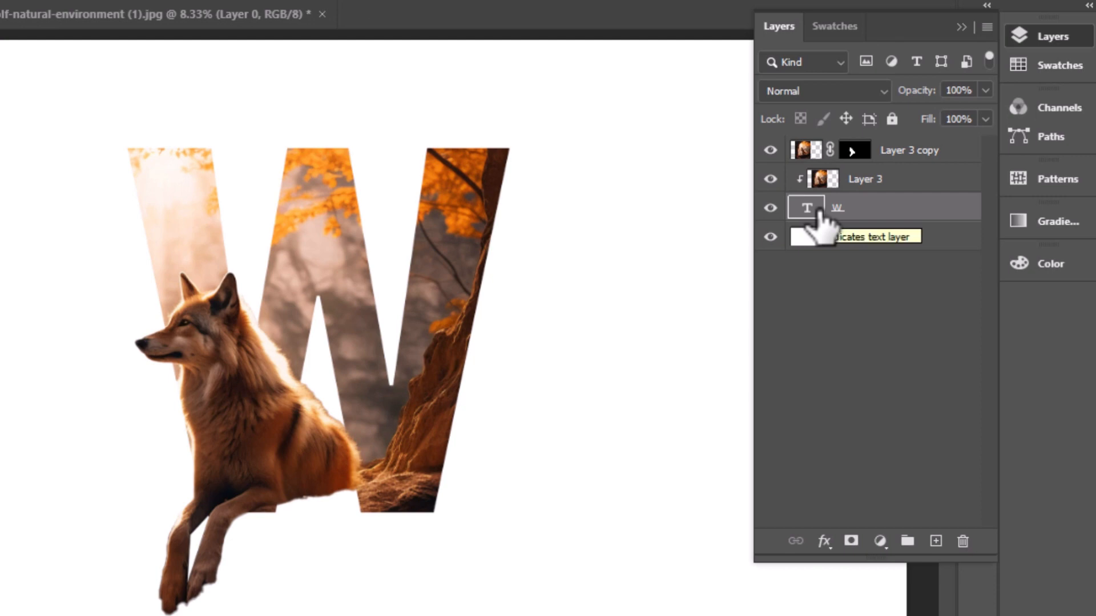
left_click(818, 209, "ctrl")
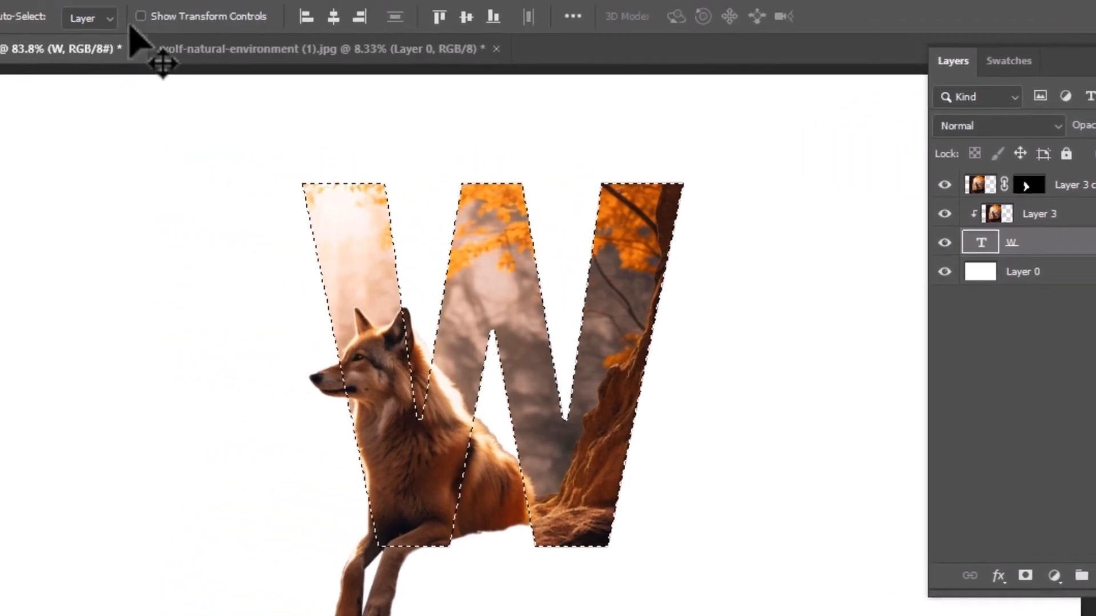
left_click(238, 11)
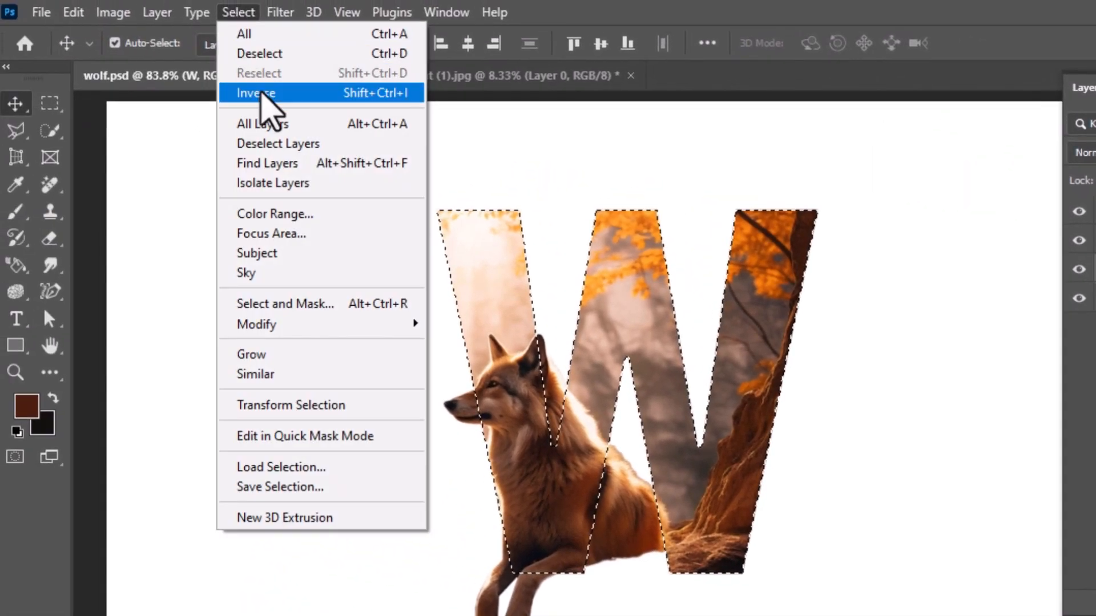
left_click(261, 94)
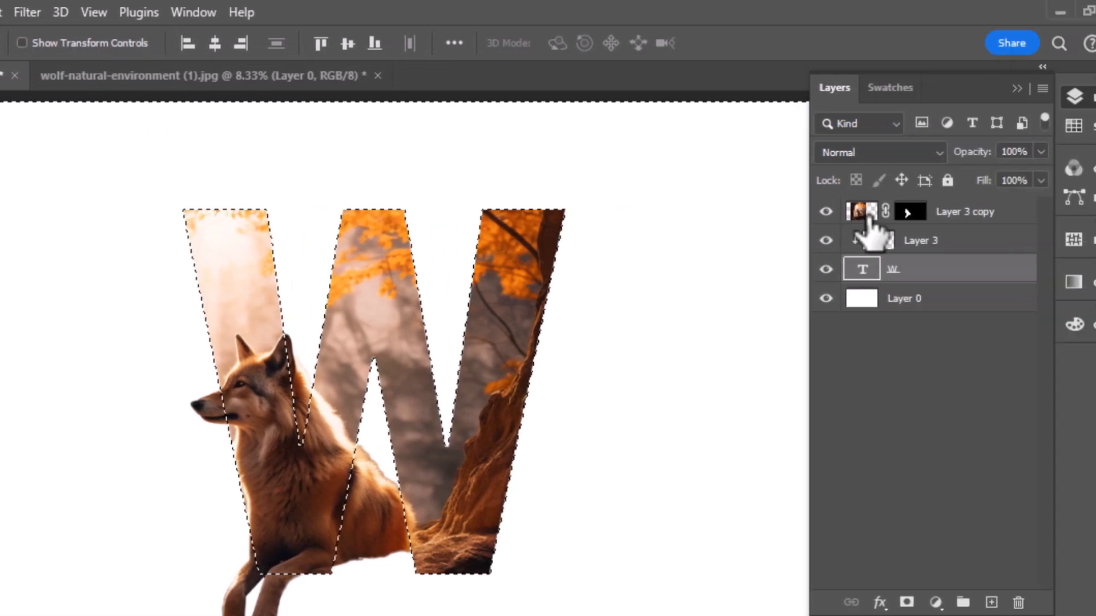
- Target the Layer 3 copy mask and set up a Hard Round brush with black as the foreground colour
left_click(854, 213)
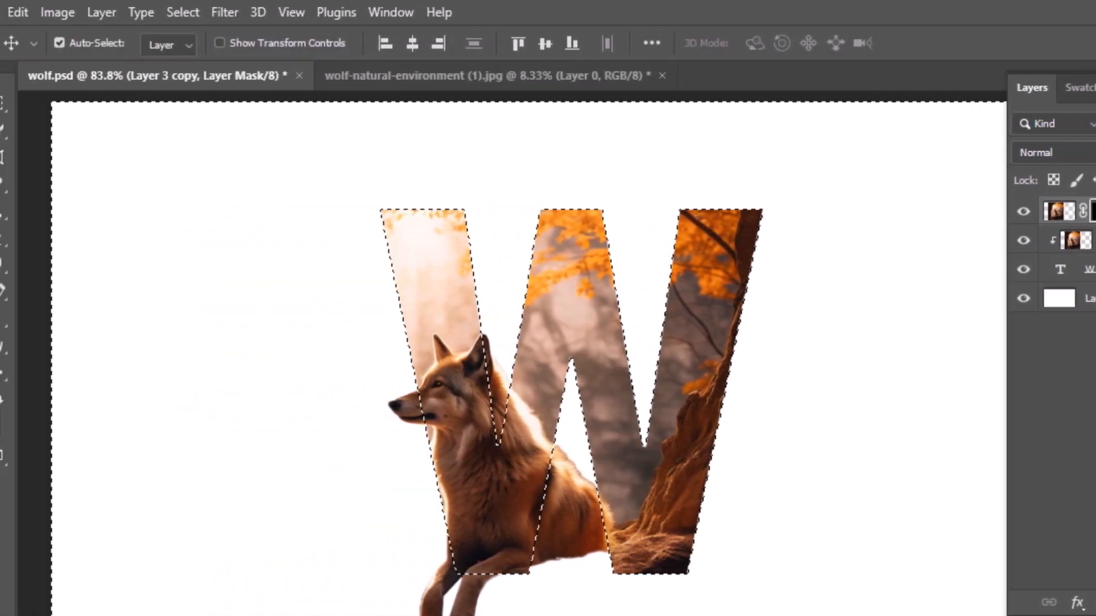
right_click(13, 215)
left_click(80, 213)
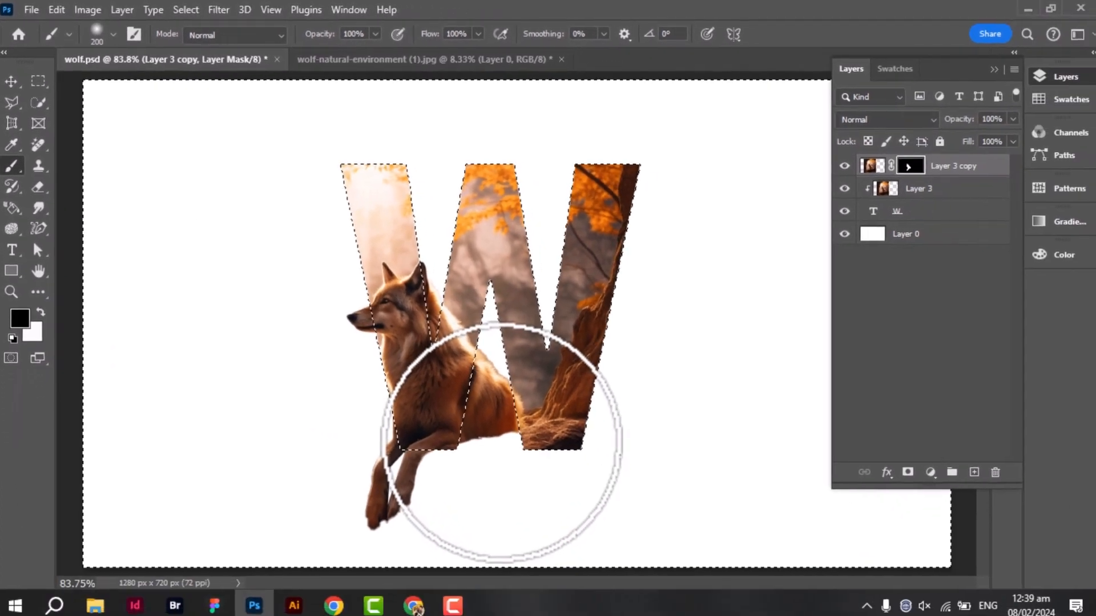
left_click_drag(646, 561, 631, 500)
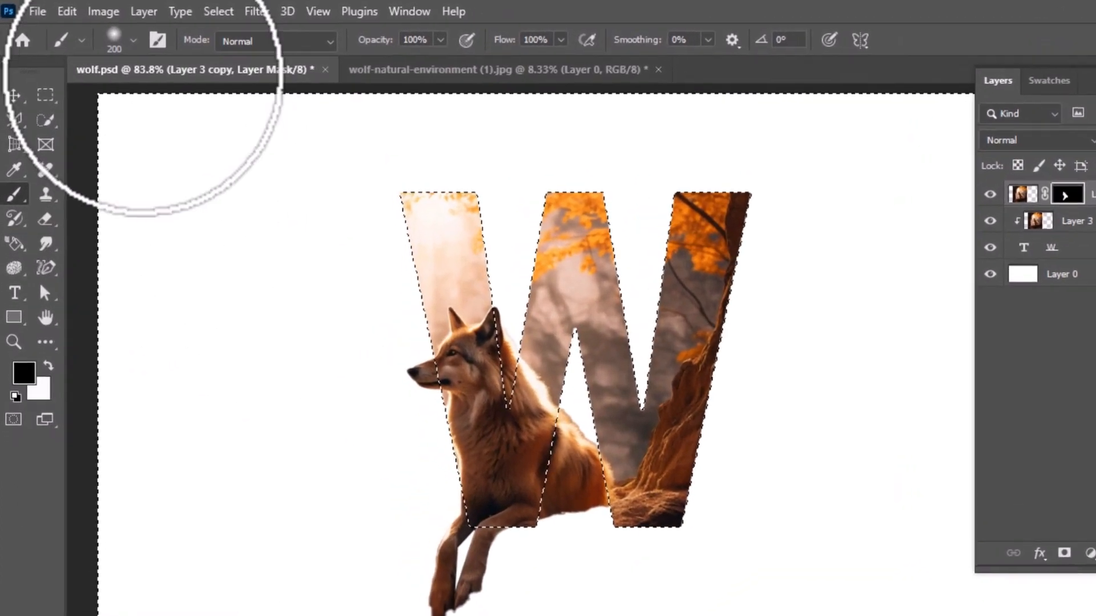
left_click(111, 33)
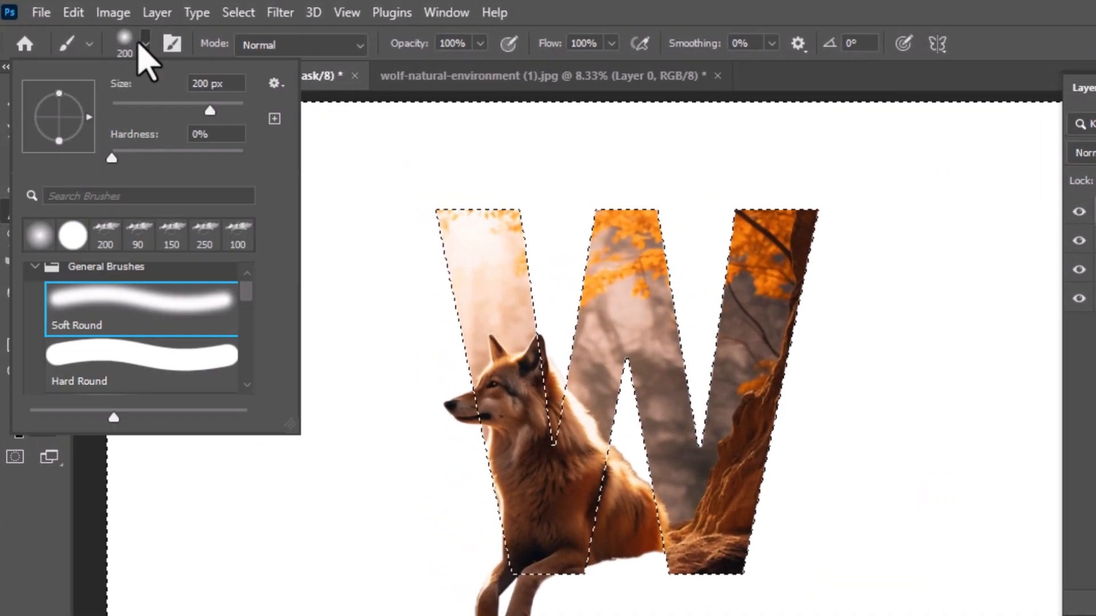
left_click(138, 361)
left_click(54, 515)
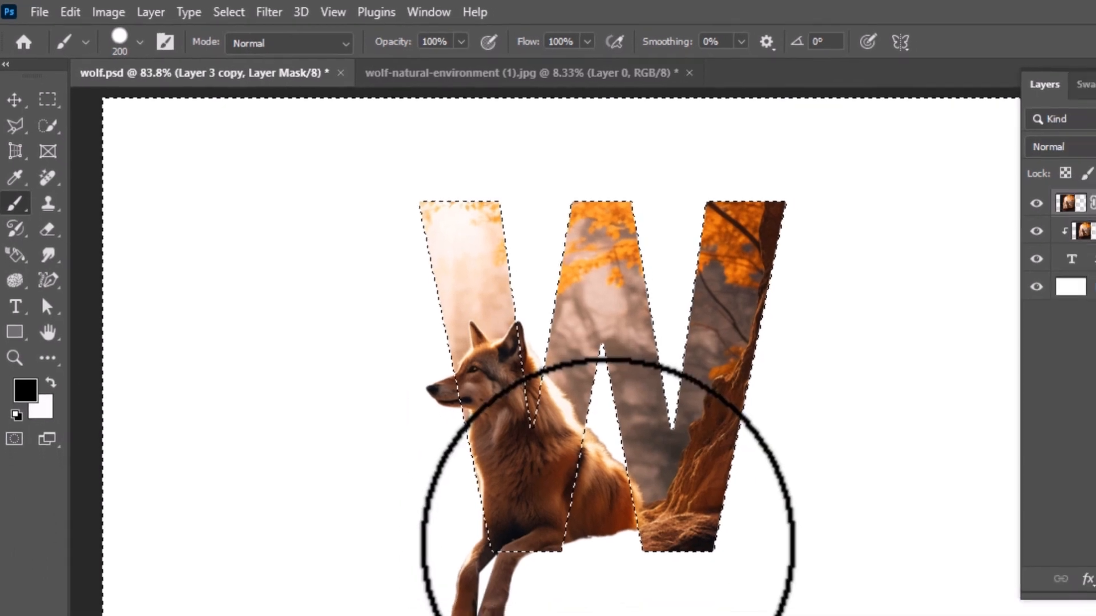
- Reduce the brush to 100 px, hide the wolf's back outside the letter by painting black on the mask, and deselect
key("bracketleft")
key("bracketleft")
key("bracketleft")
key("bracketleft")
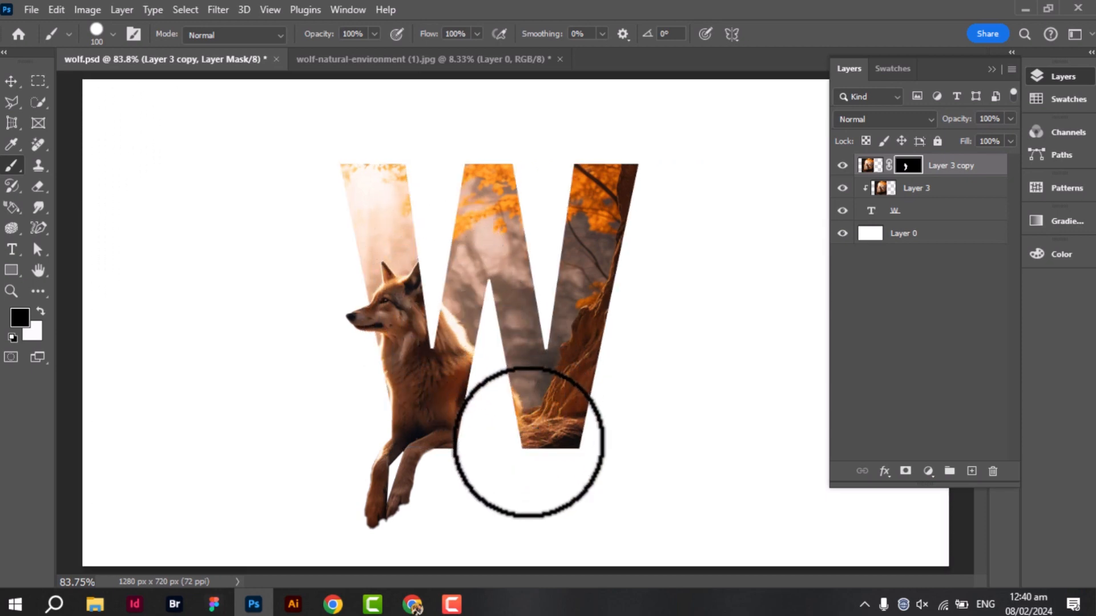
left_click(11, 81)
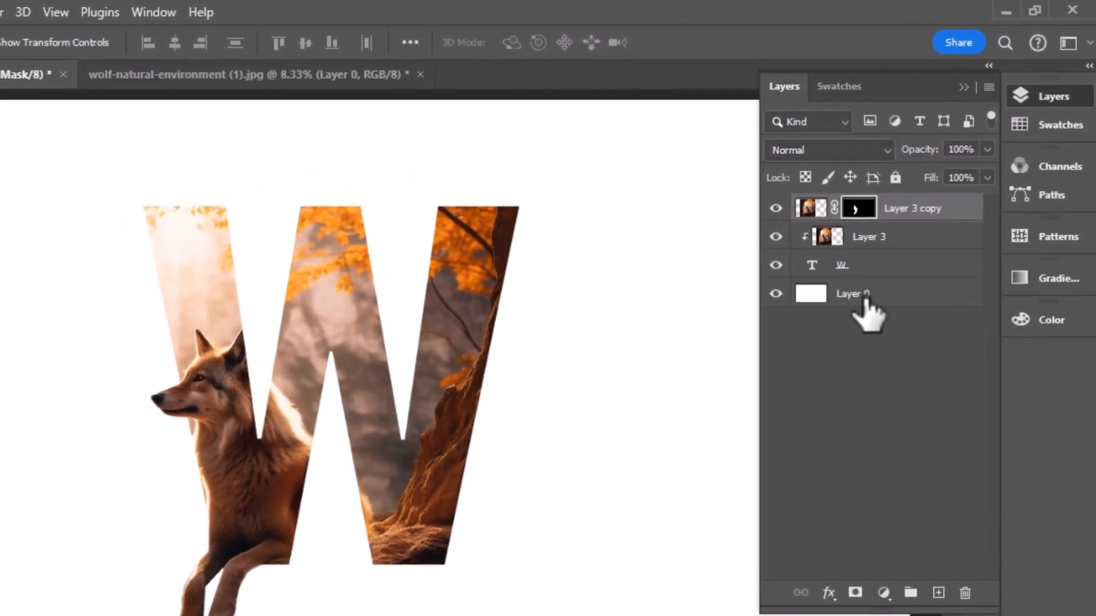
- Add a linear Gradient Fill layer above Layer 0 using the black-to-white preset from Basics
left_click(864, 297)
left_click(883, 593)
left_click(888, 259)
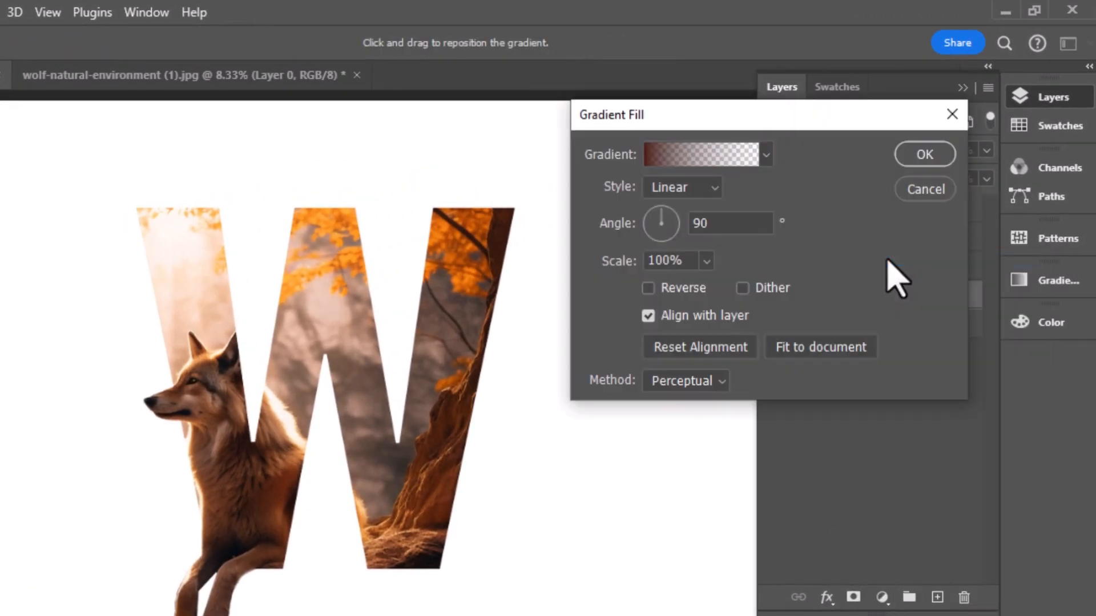
left_click(708, 163)
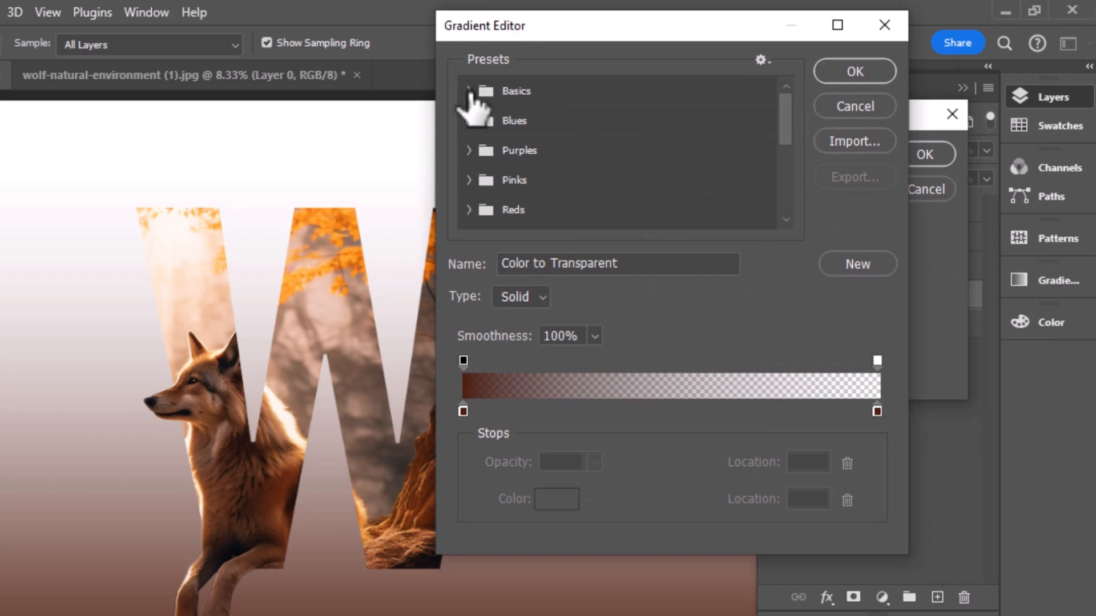
left_click(469, 91)
left_click(560, 121)
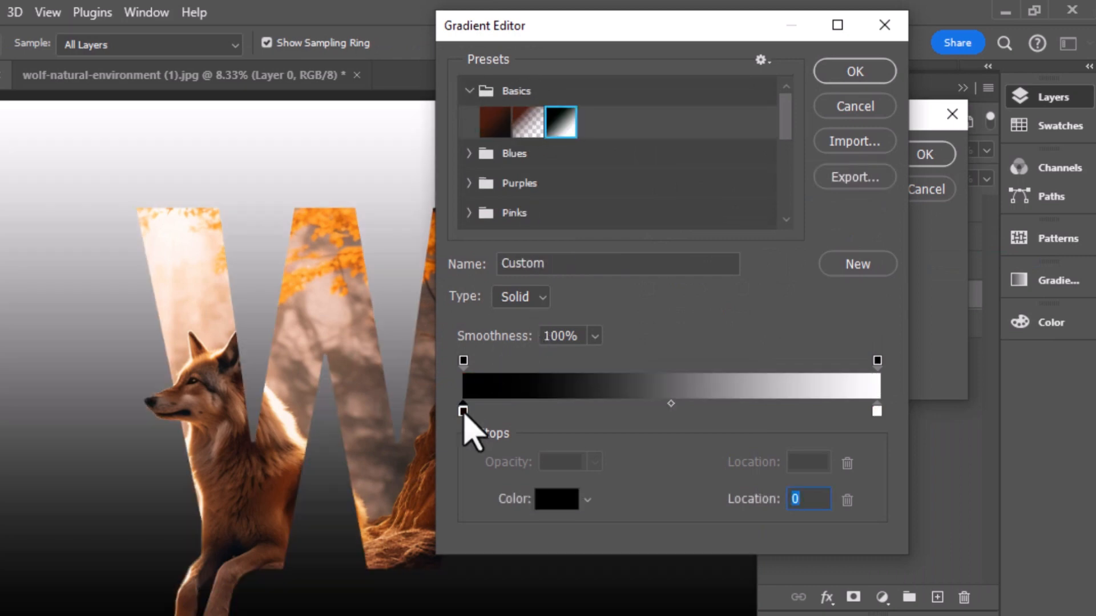
- Set the gradient's colour stop at location 0 to light orange ffdd9c
double_click(463, 411)
left_click_drag(707, 231, 718, 337)
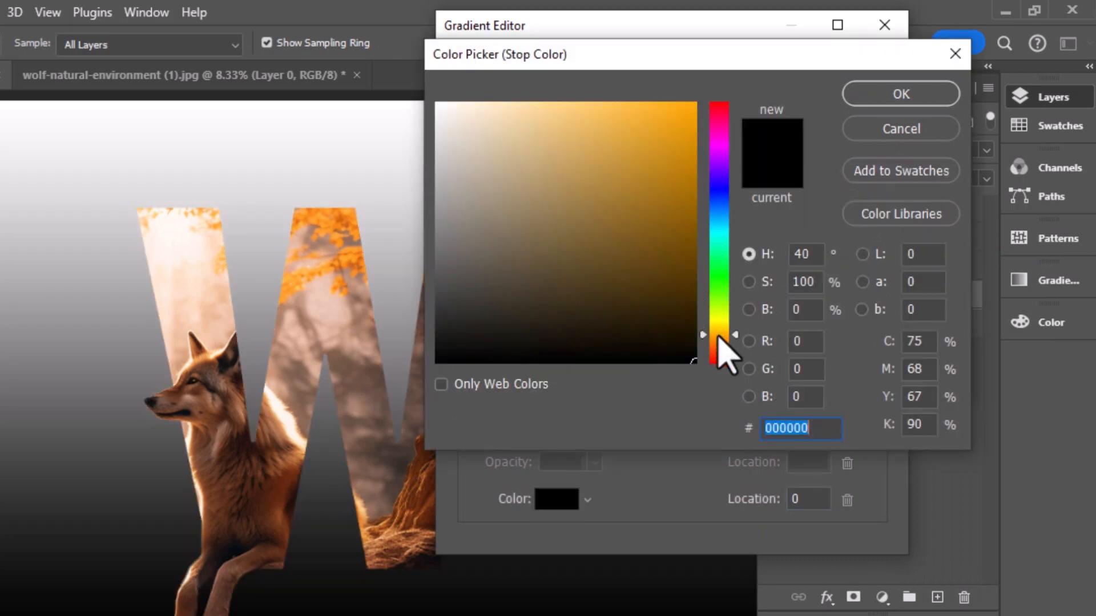
left_click(528, 109)
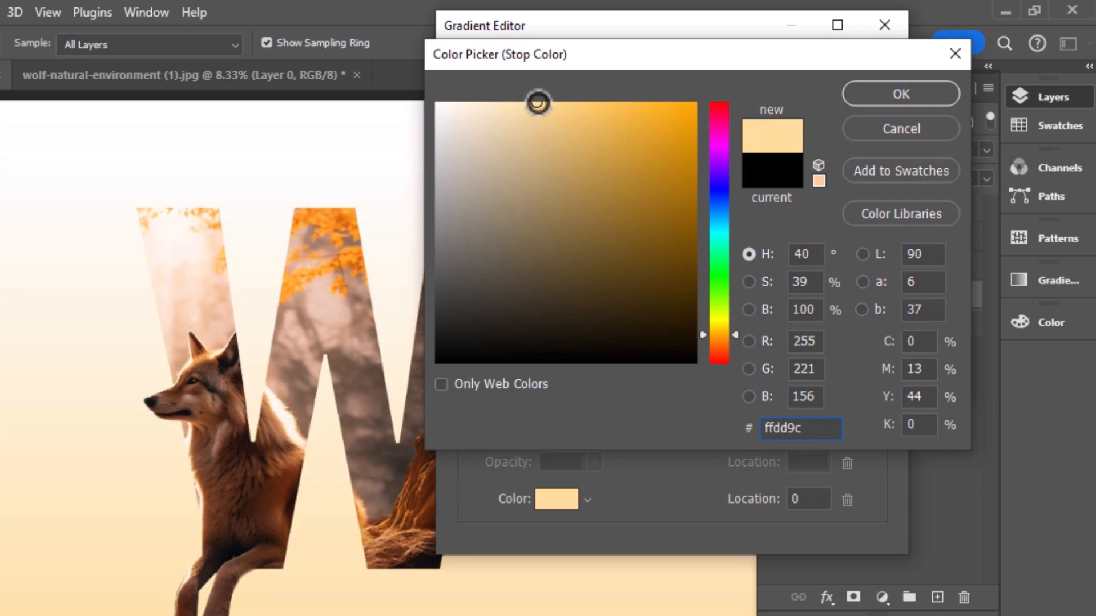
left_click(870, 97)
- Set the gradient's colour stop at location 100 to the deeper orange fecf75
double_click(877, 412)
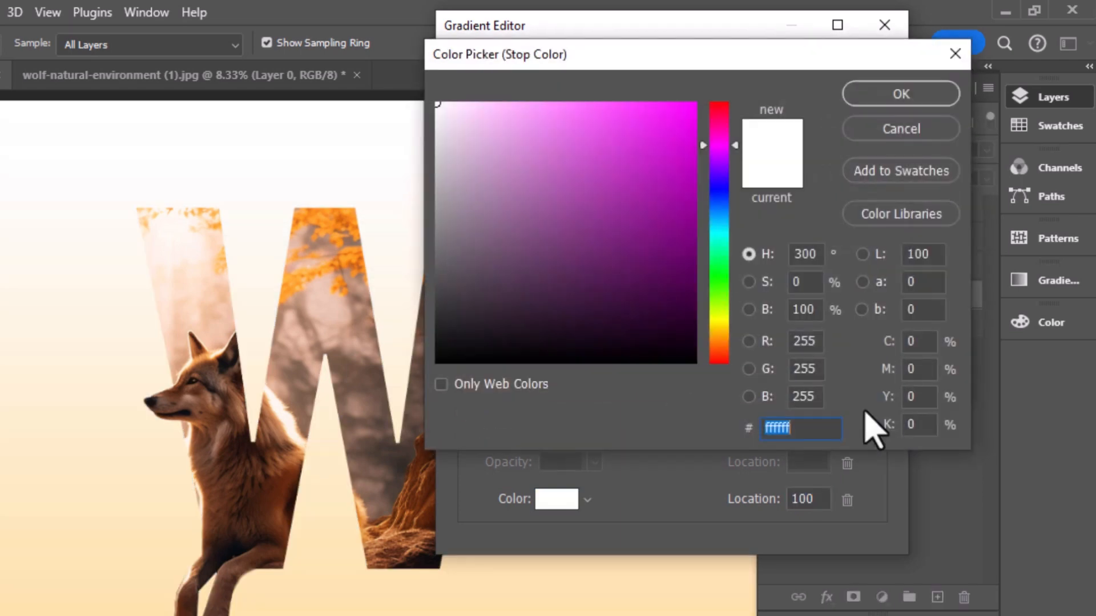
left_click_drag(723, 310, 722, 338)
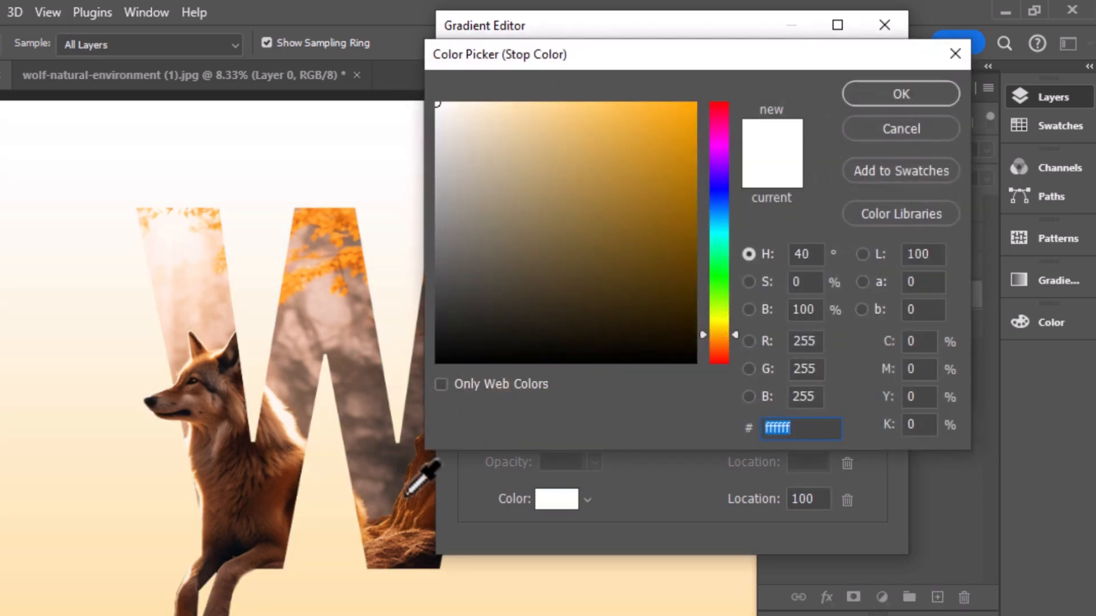
type("fad69c")
left_click(550, 106)
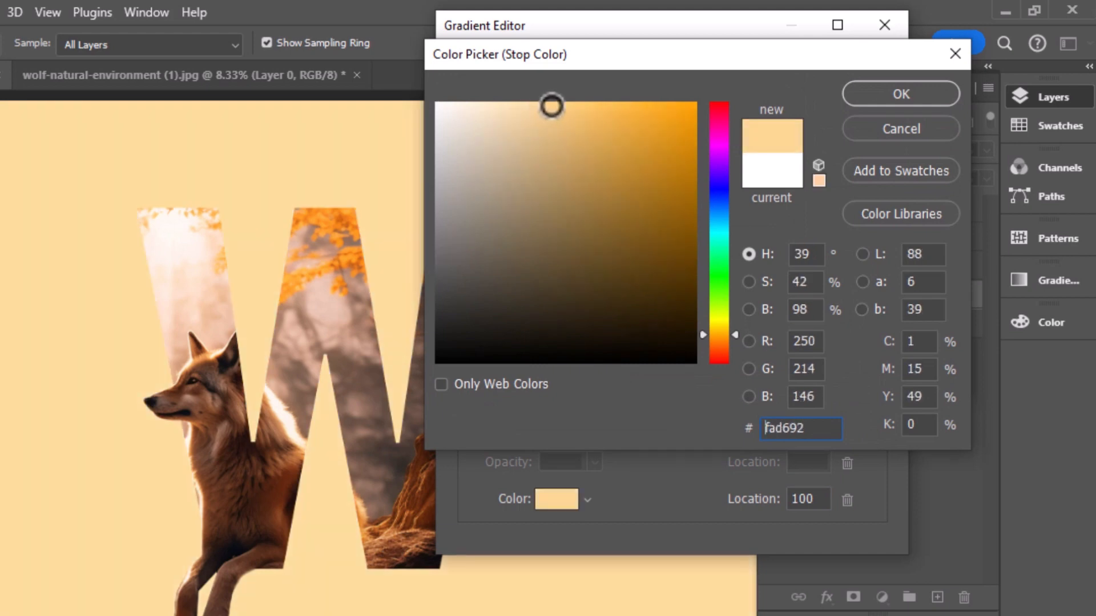
left_click(561, 110)
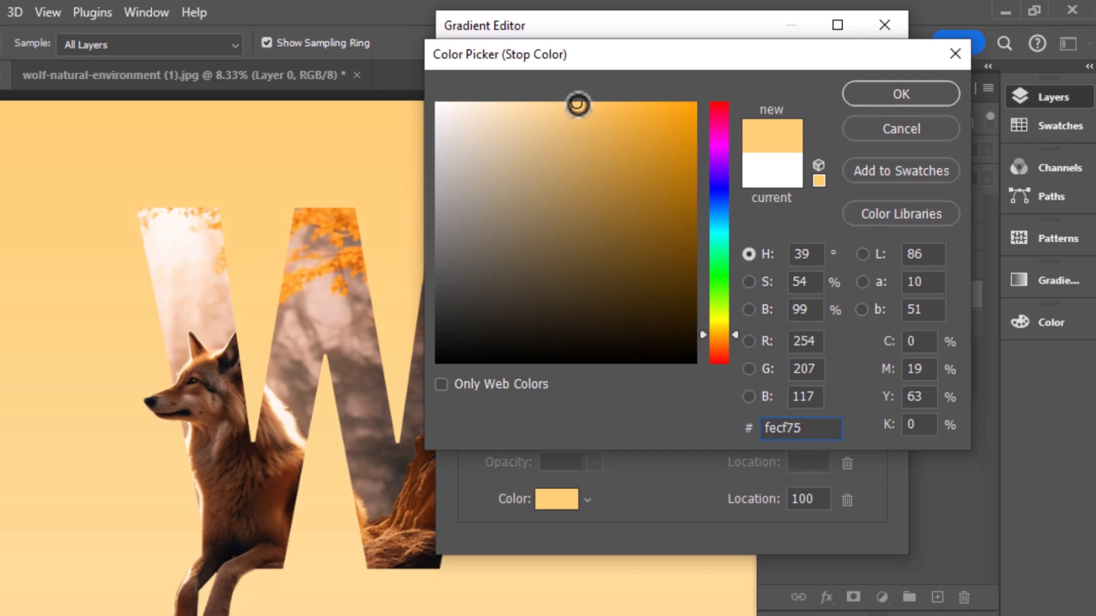
left_click(866, 98)
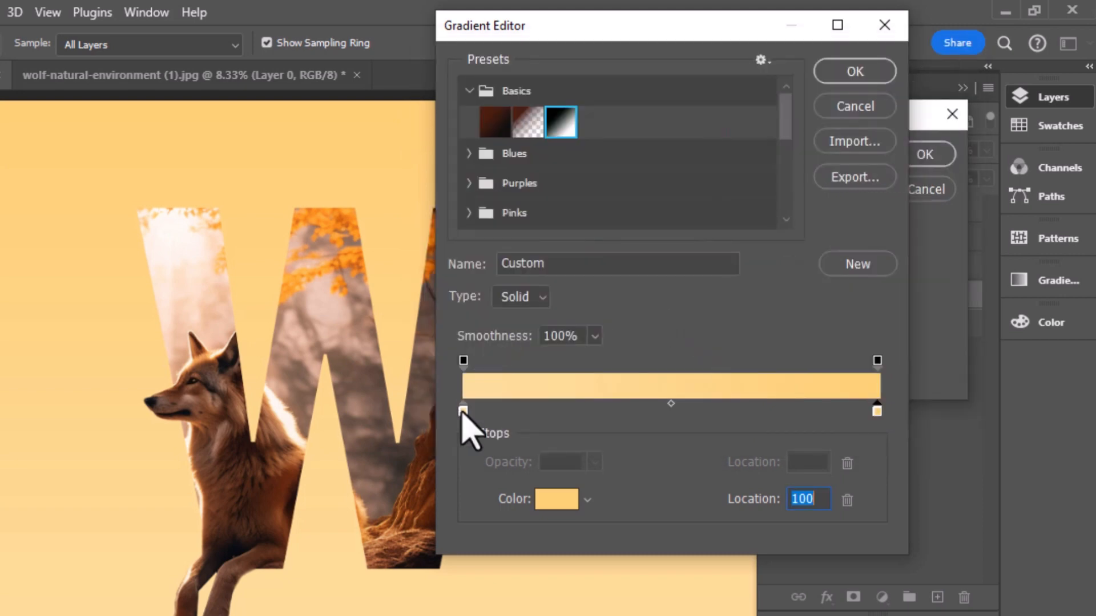
- Fine-tune the light orange of the colour stop at location 0 and apply the gradient fill
double_click(462, 410)
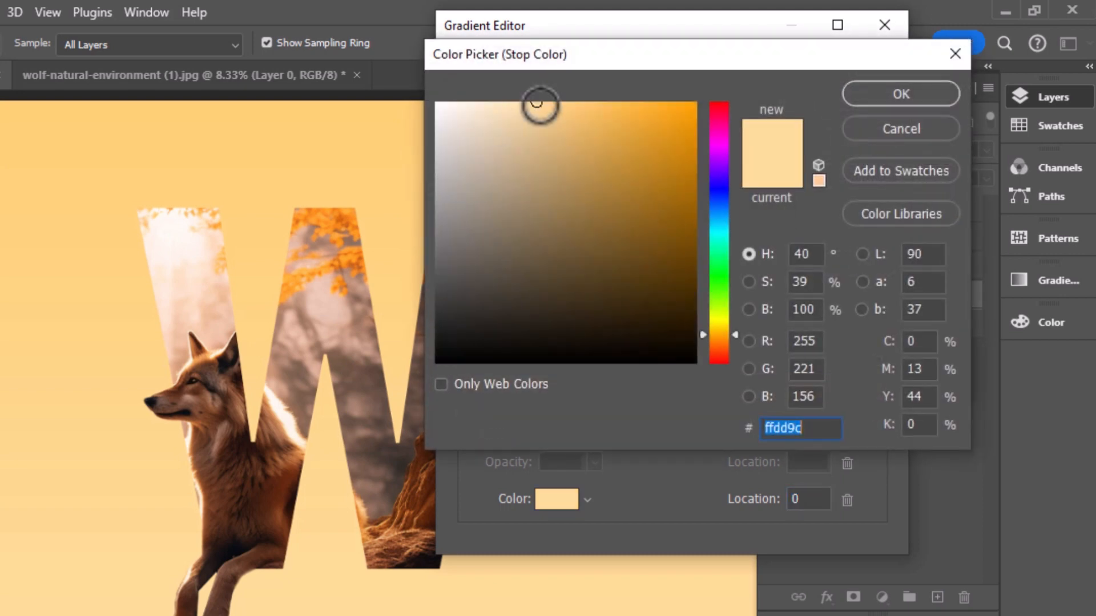
left_click(543, 104)
left_click(894, 98)
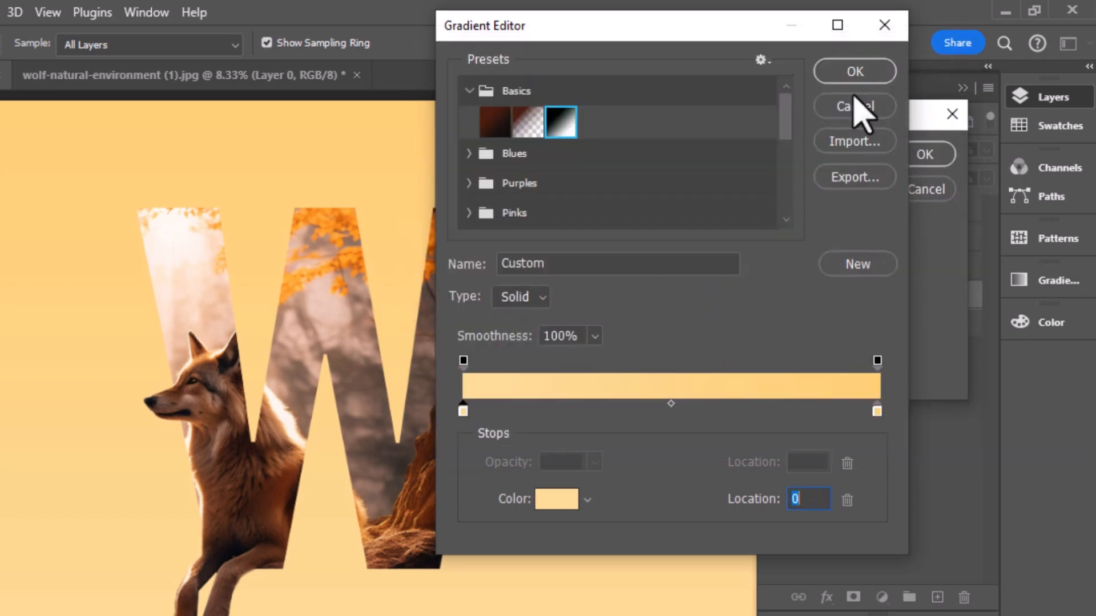
left_click(847, 80)
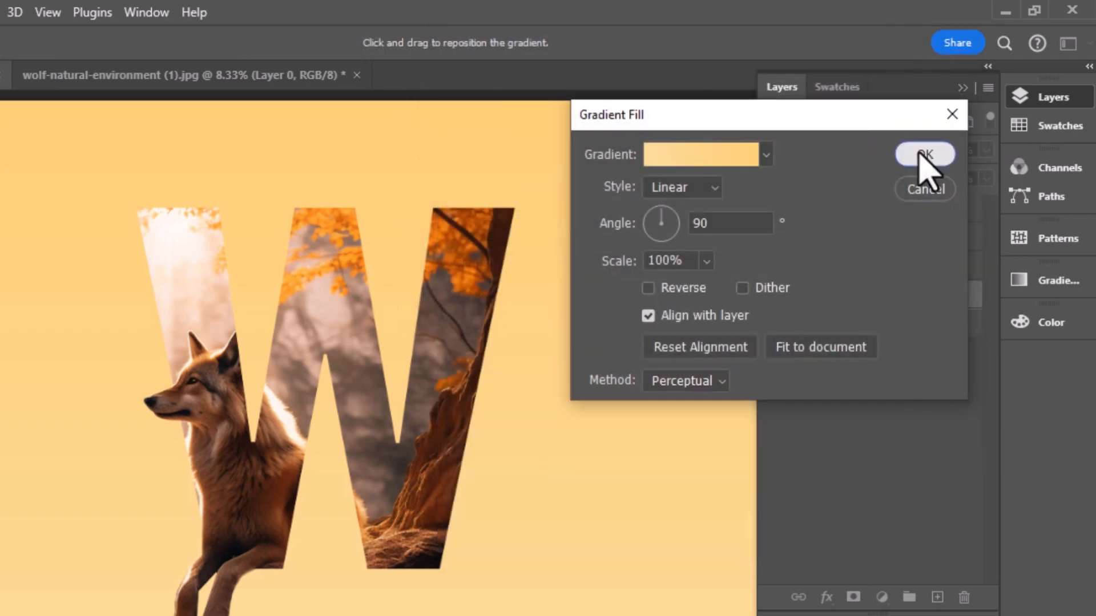
left_click(921, 154)
- Add an 8 px inside Stroke in orange ff7800 to the W text layer
left_click(850, 268)
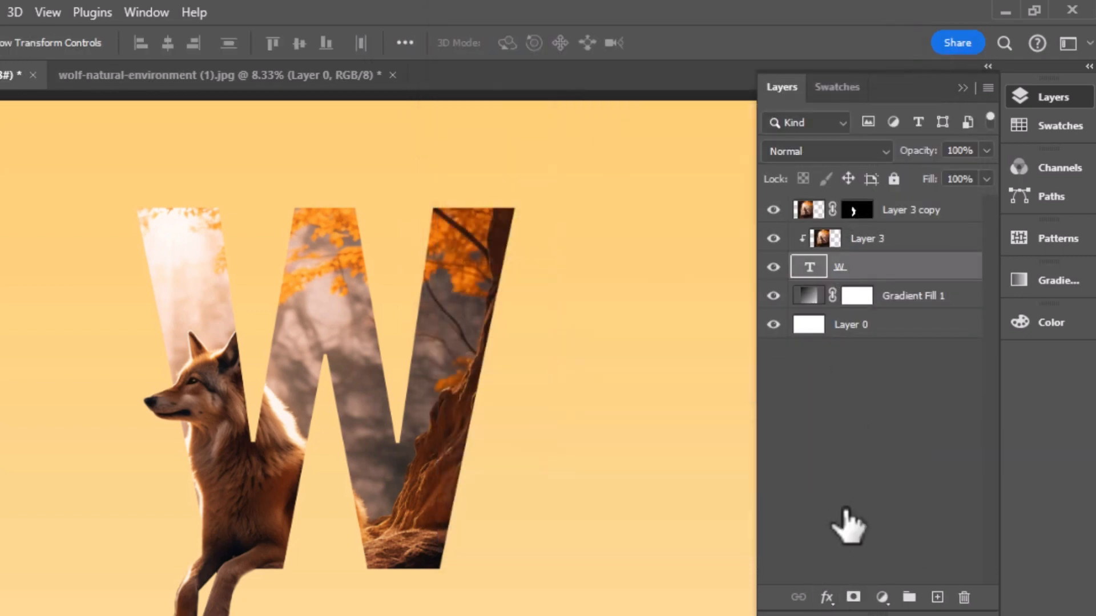
left_click(826, 597)
left_click(855, 427)
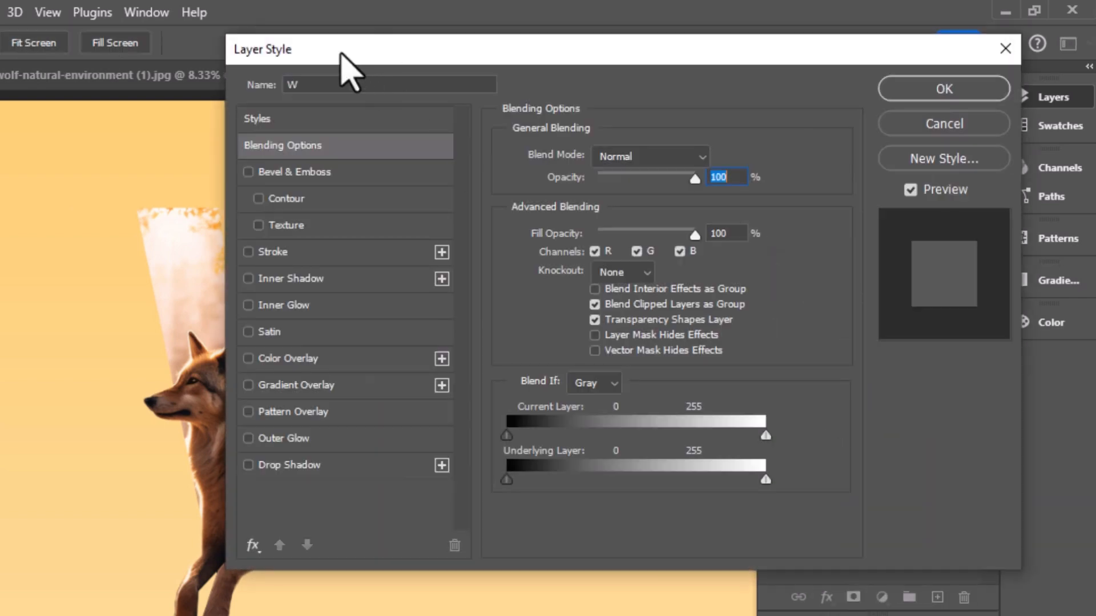
left_click_drag(341, 53, 531, 43)
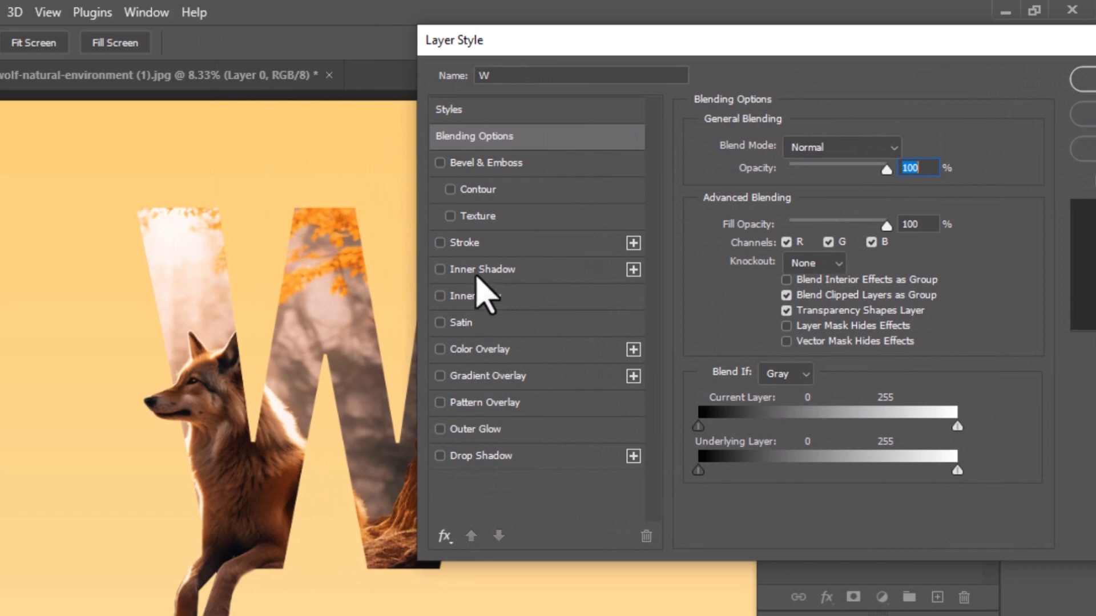
left_click(450, 241)
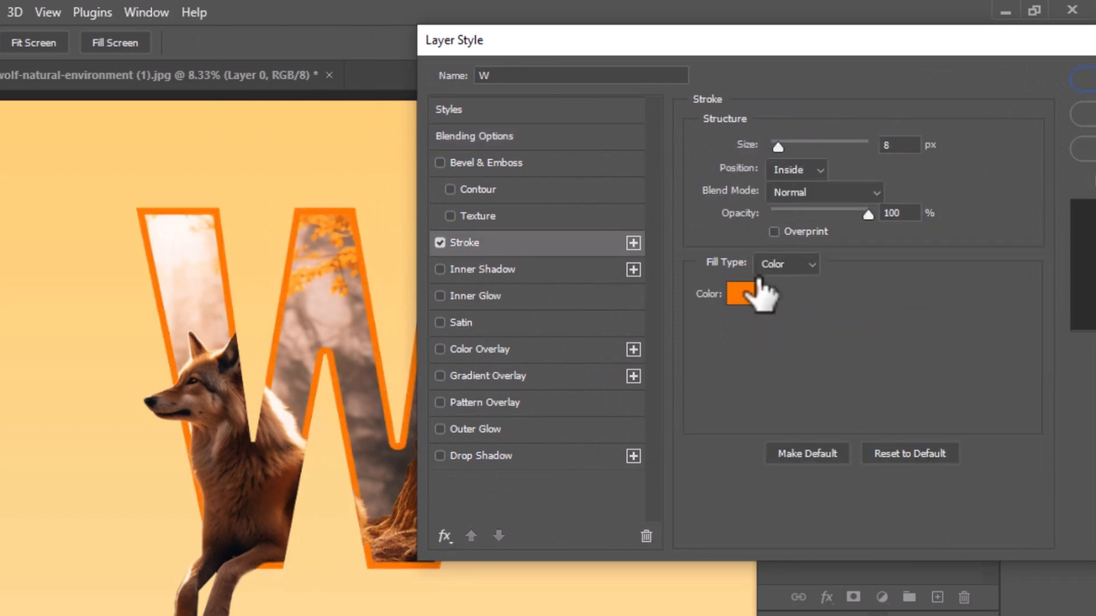
left_click(752, 294)
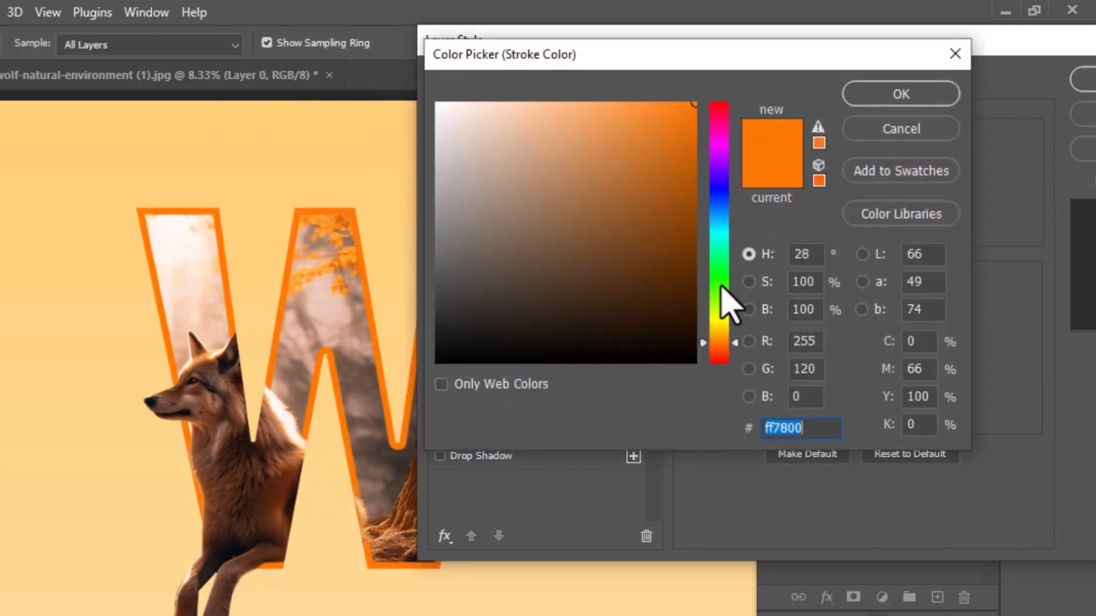
left_click(687, 115)
left_click_drag(687, 114, 700, 96)
left_click(888, 96)
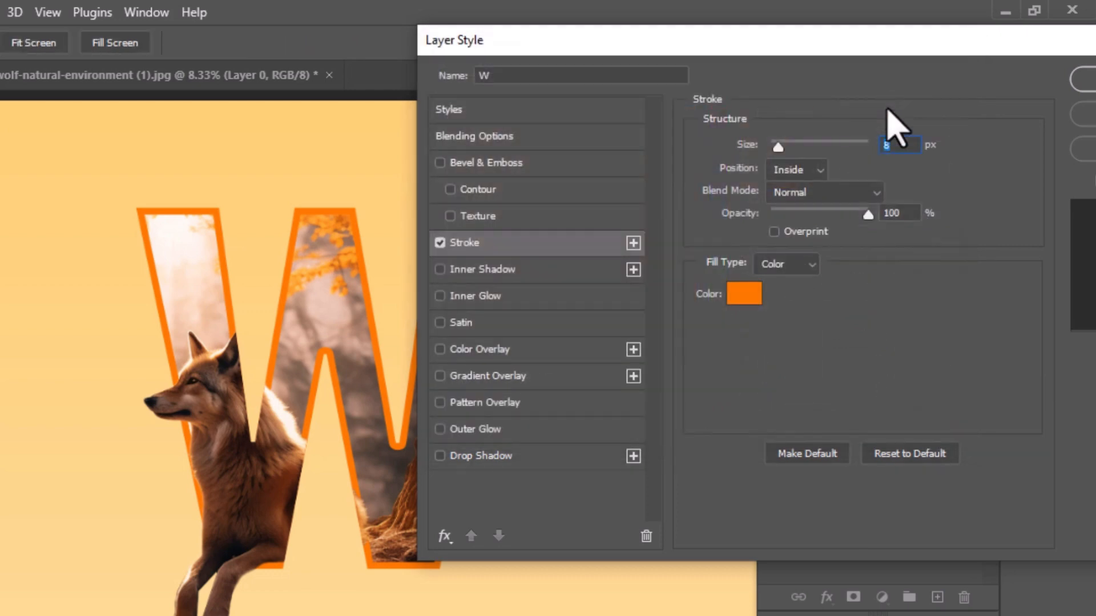
- Add a black Drop Shadow to the W layer with 100% opacity, 135° angle, 13 px distance and 13 px size, and collapse its effects list
left_click(472, 460)
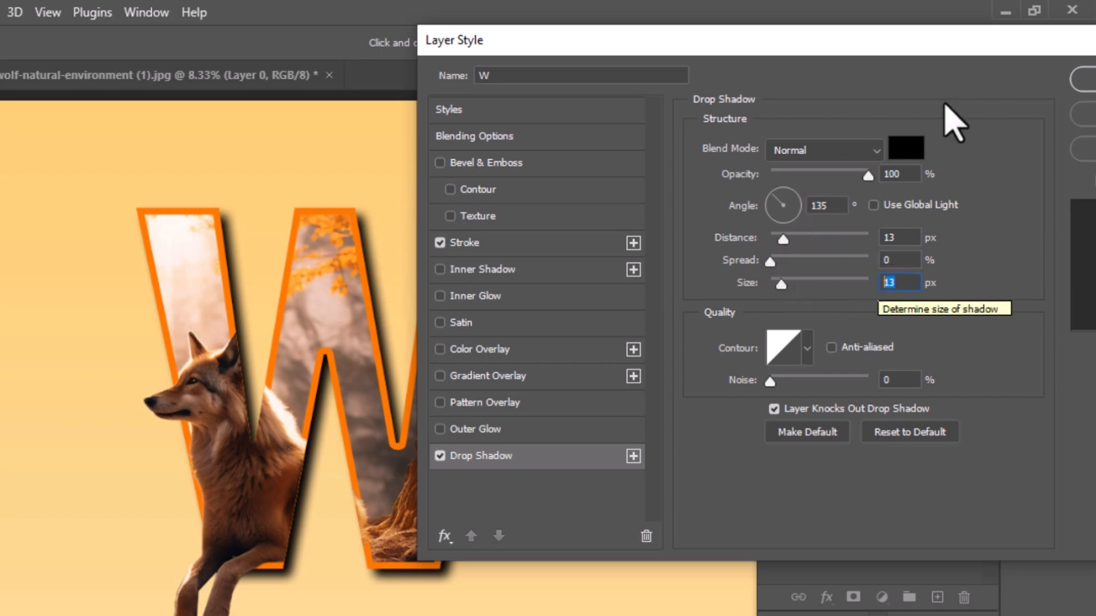
left_click_drag(998, 44, 950, 61)
left_click(1066, 85)
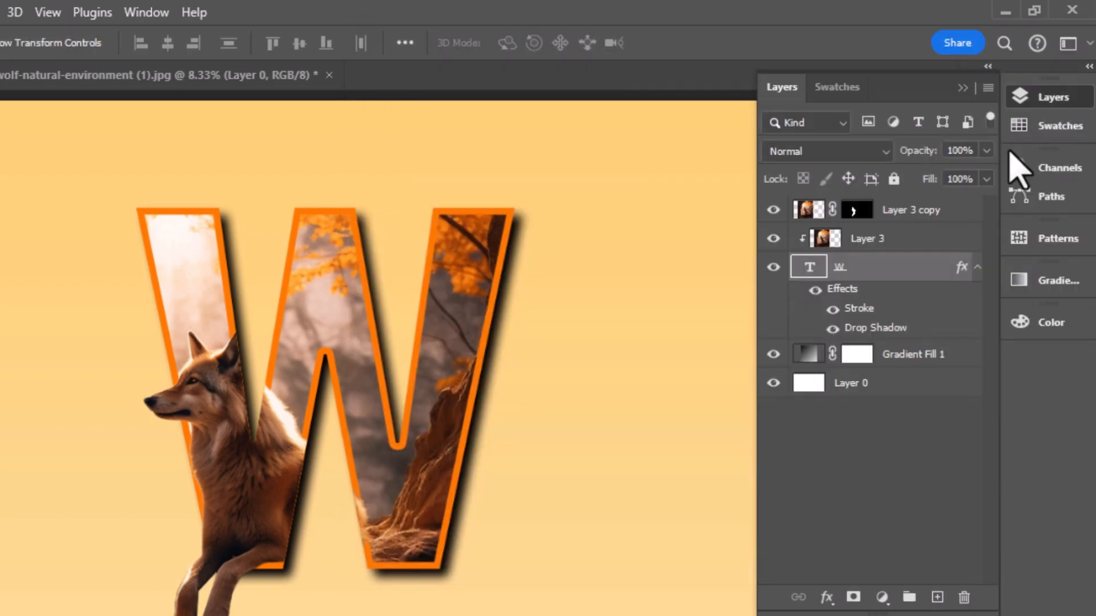
left_click(977, 266)
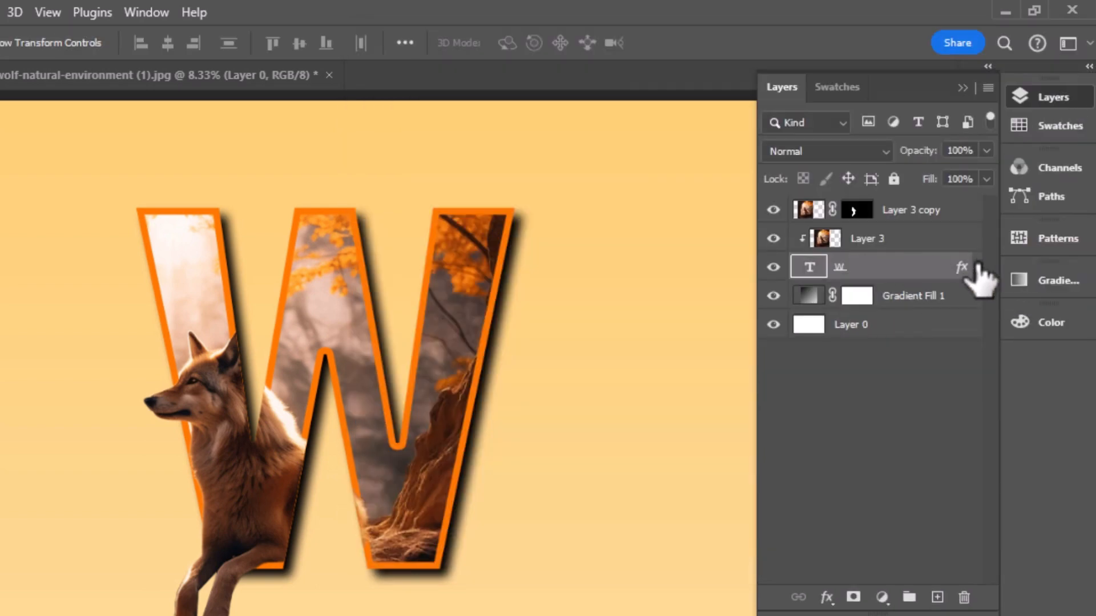
- Create a new layer above the masked wolf copy and paint one soft dark-brown brush dab just below the W
left_click(921, 212)
left_click(937, 597)
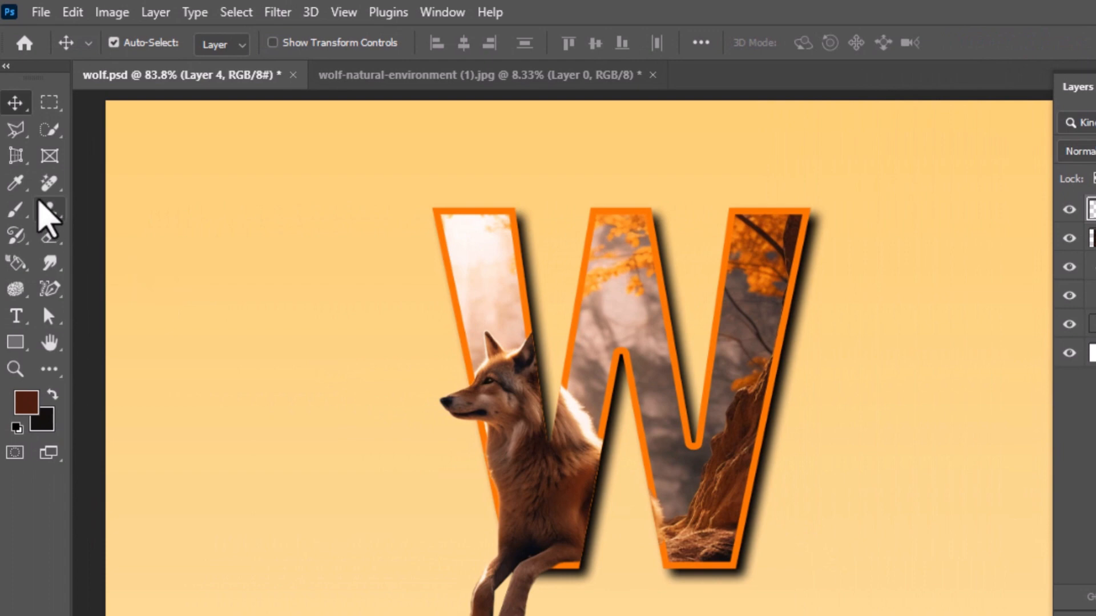
left_click(17, 210)
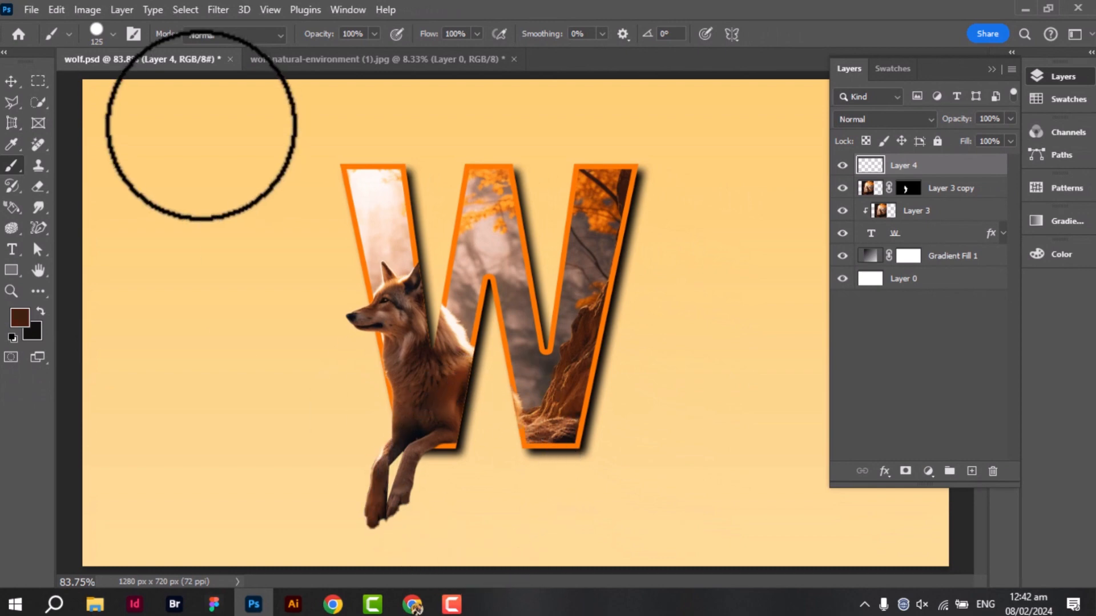
left_click(104, 37)
left_click(108, 234)
left_click(483, 451)
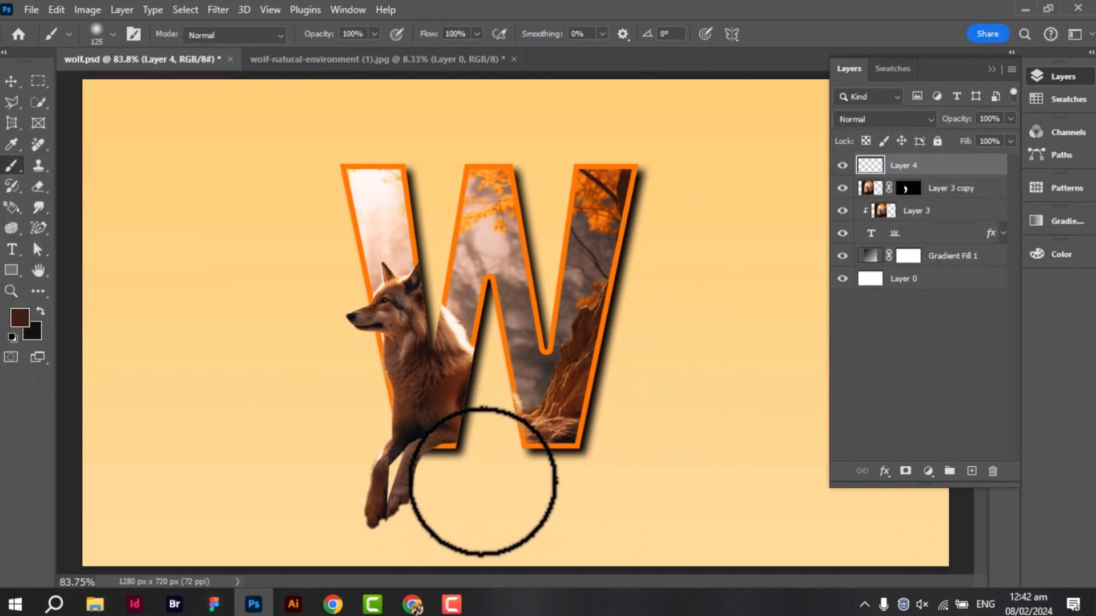
left_click(483, 496)
- Flatten the brown dab into a thin horizontal shadow under the W's left foot and move its layer below the W text layer
key("v")
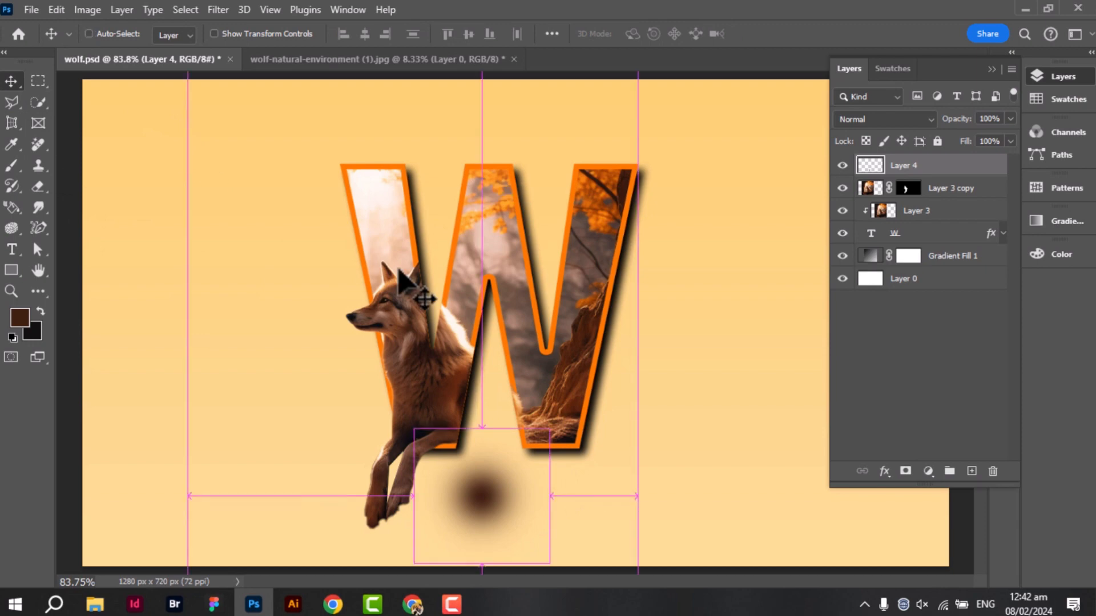
key("ctrl+t")
left_click_drag(486, 428, 436, 464)
left_click_drag(903, 166, 913, 263)
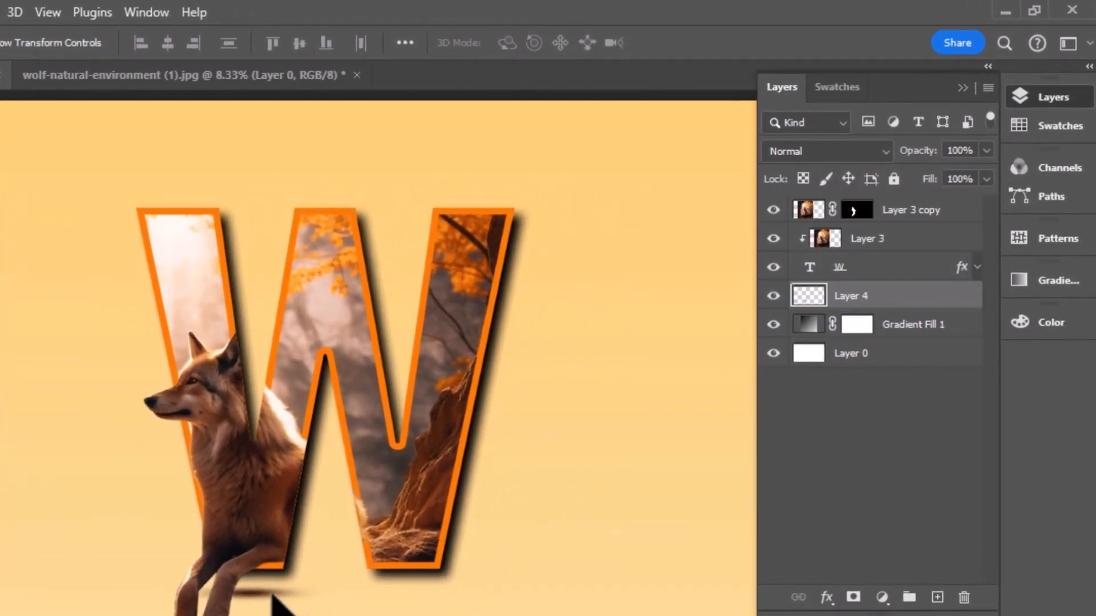
- Widen the shadow to about 256 px, raise it closer to the W, and duplicate it under the letter's right foot
key("ctrl+t")
left_click_drag(308, 593, 358, 592)
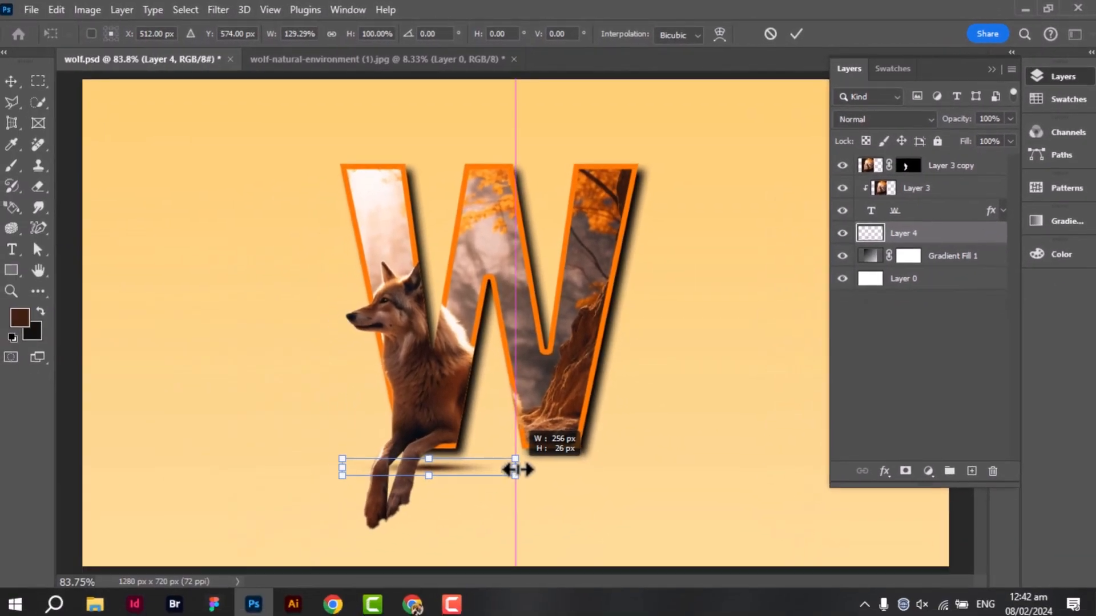
left_click_drag(440, 476, 564, 464)
key("Return")
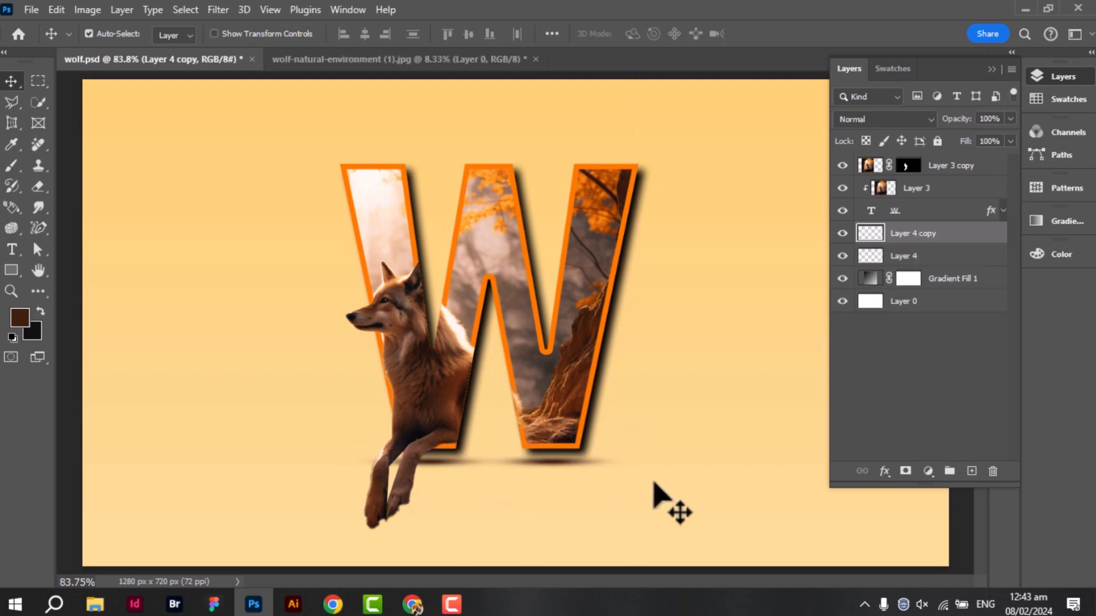
- Stretch the copied shadow under the W's right foot symmetrically to about 123% width, keeping its height
key("ctrl+t")
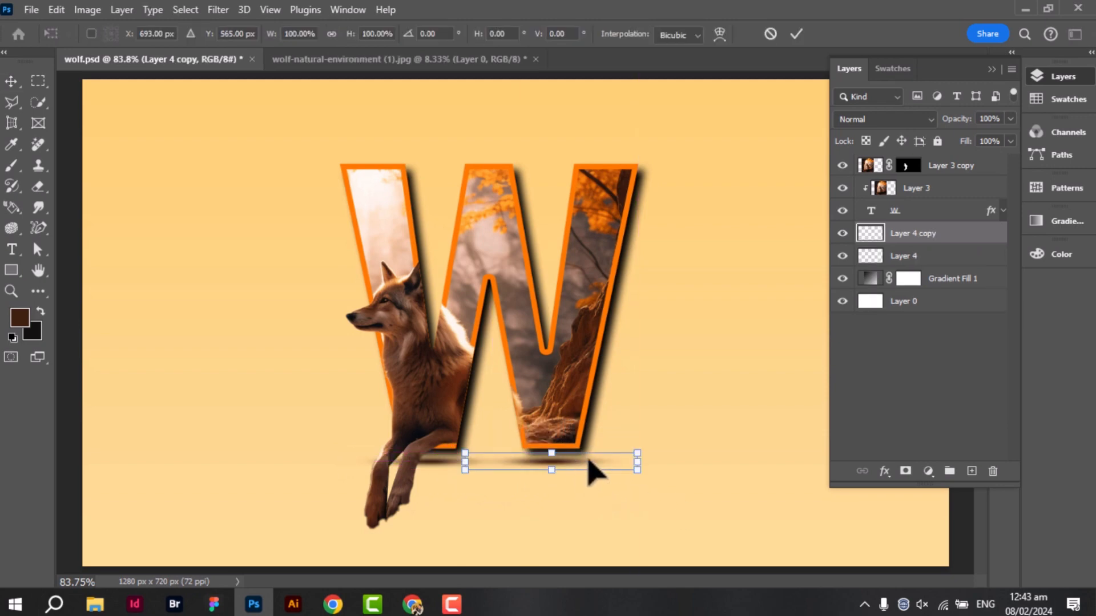
left_click_drag(637, 462, 658, 462)
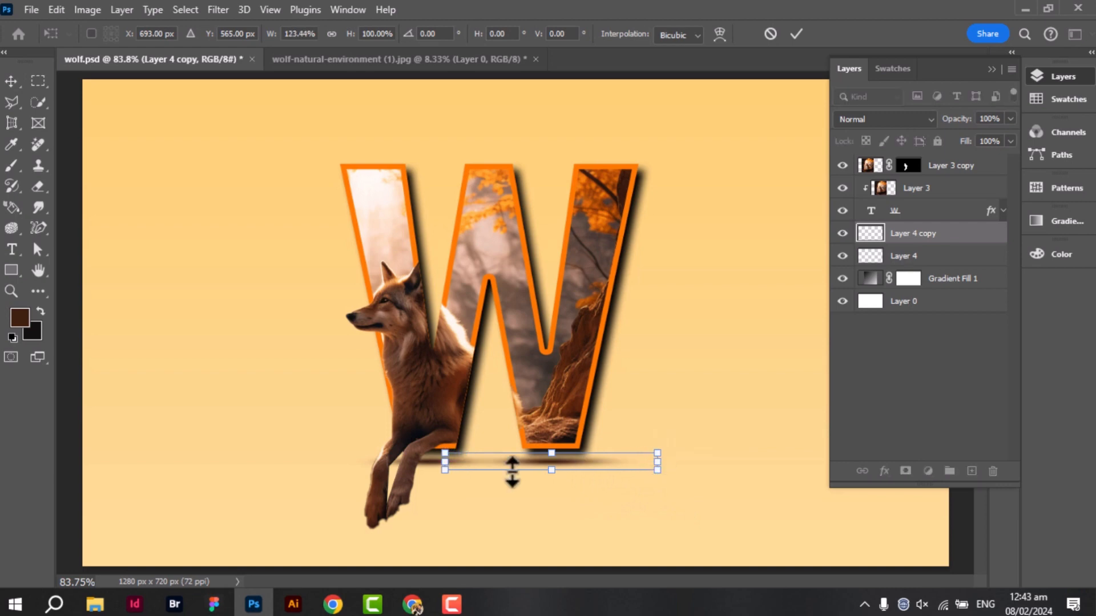
key("Return")
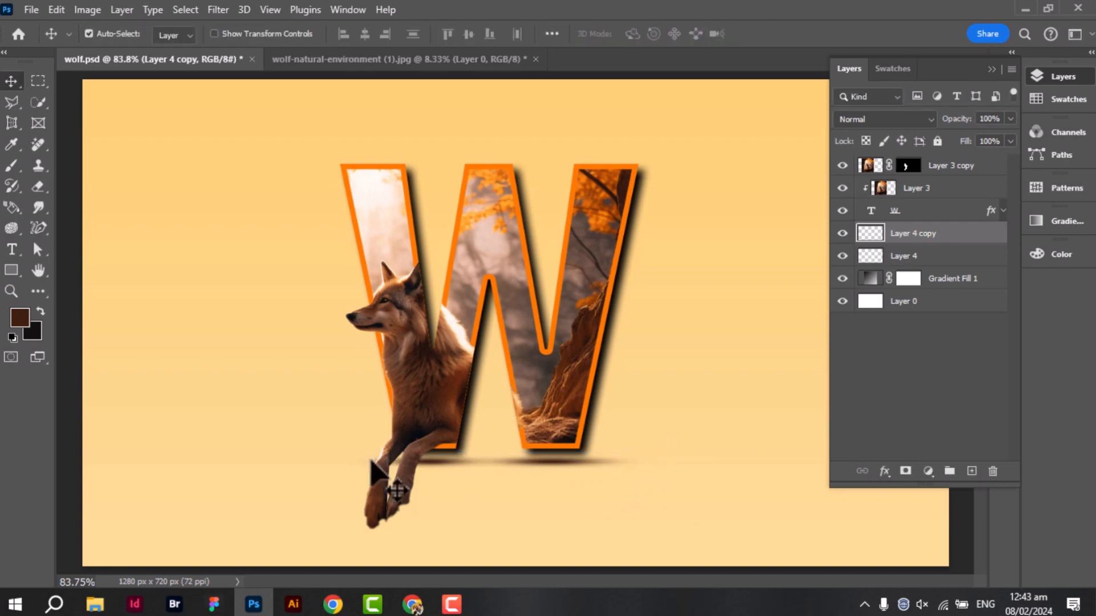
left_click(371, 460)
key("ctrl+t")
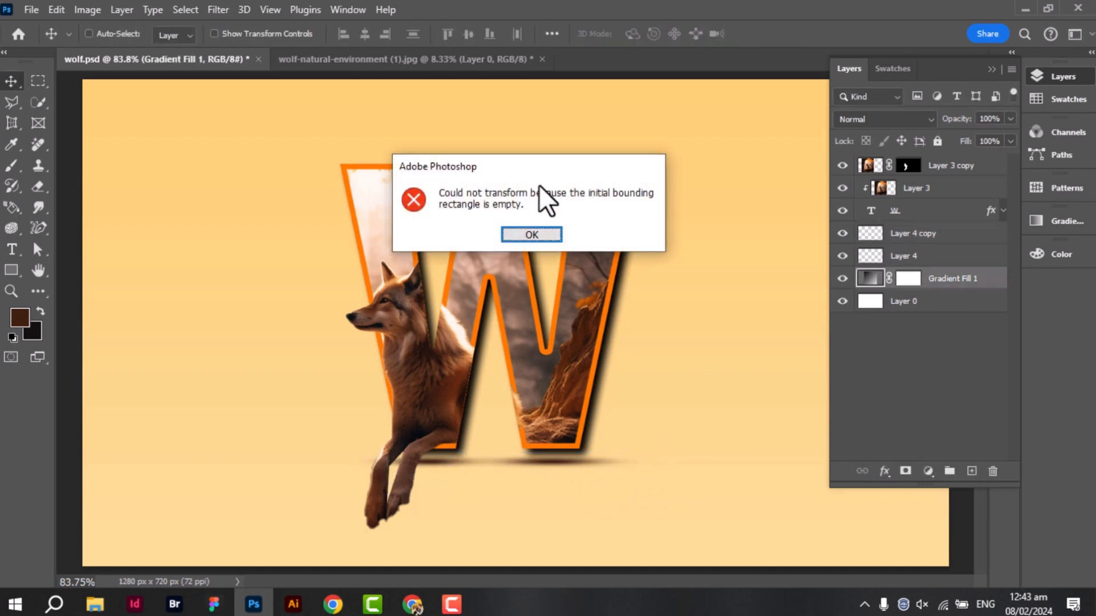
left_click(533, 235)
- Stretch the original shadow under the W's left foot symmetrically to about 318 px wide and collapse the layer list
left_click(428, 463, "ctrl")
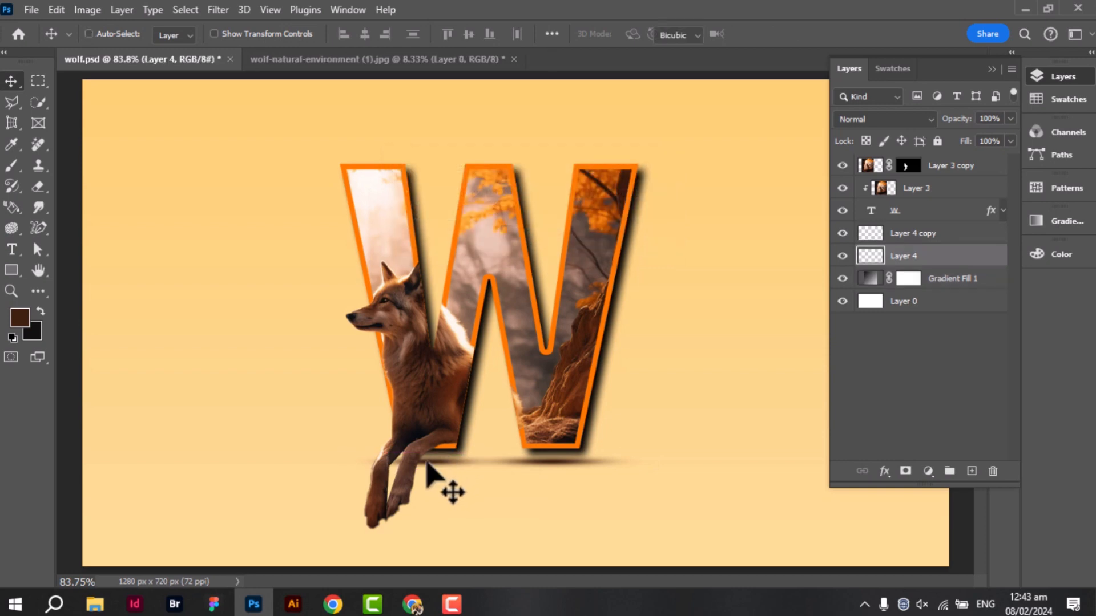
key("ctrl+t")
left_click_drag(520, 461, 534, 466)
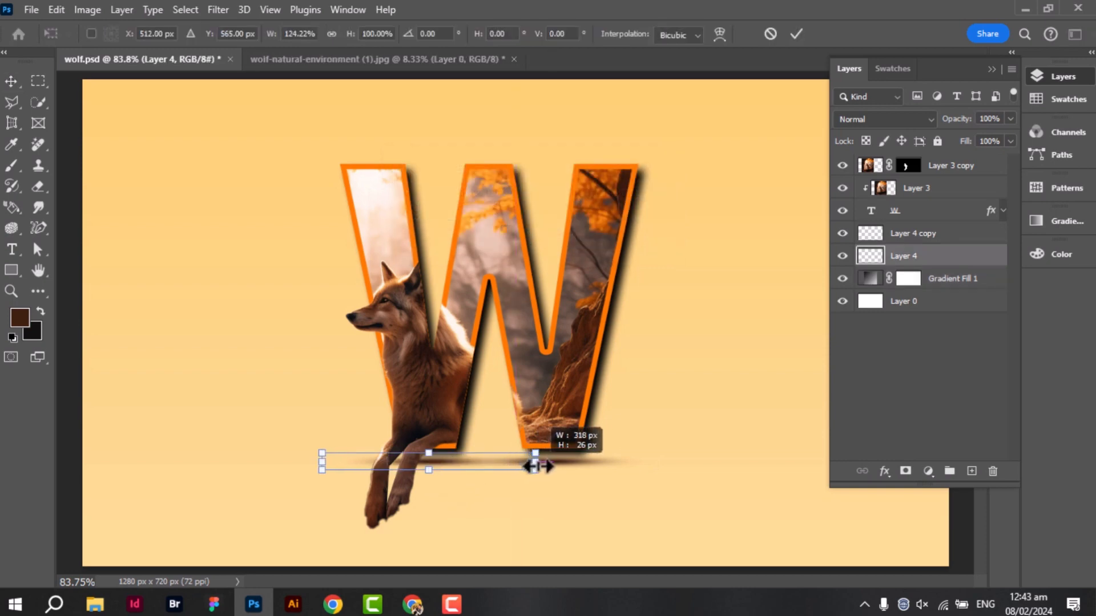
key("Return")
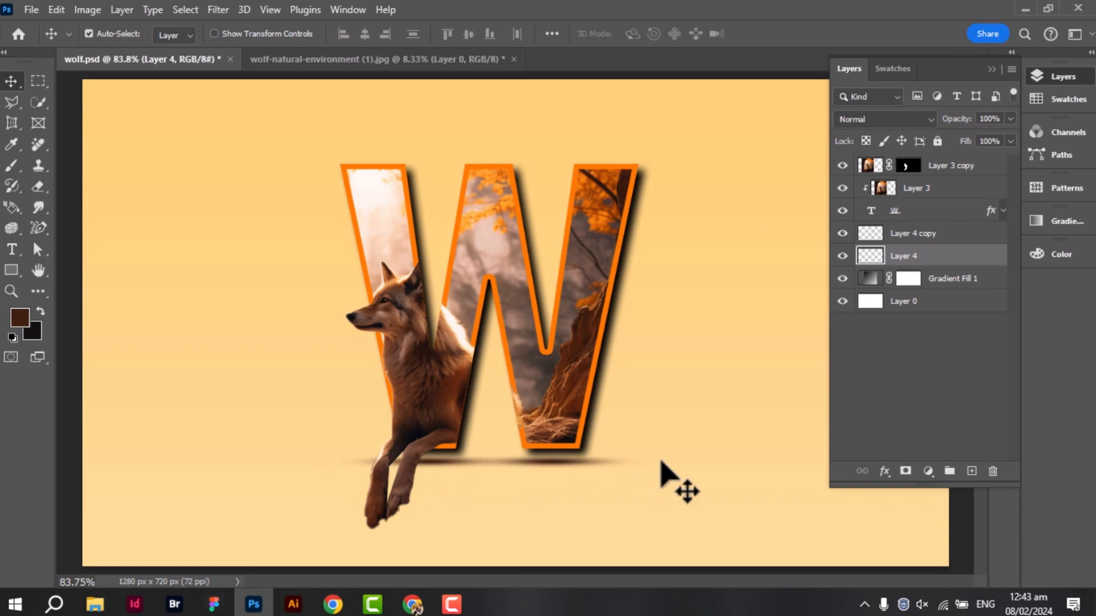
left_click(991, 68)
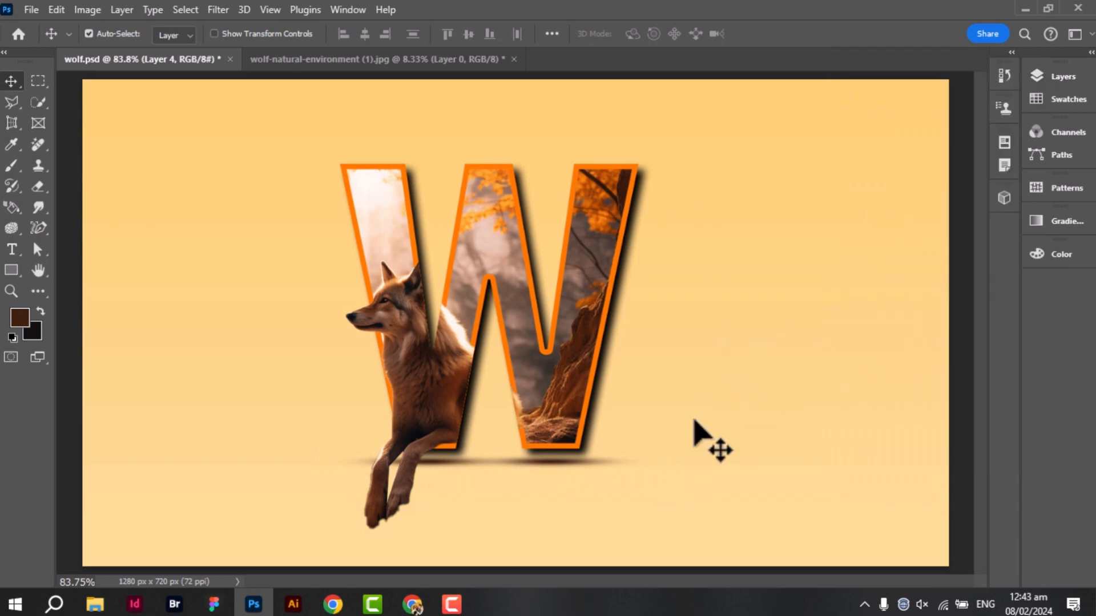